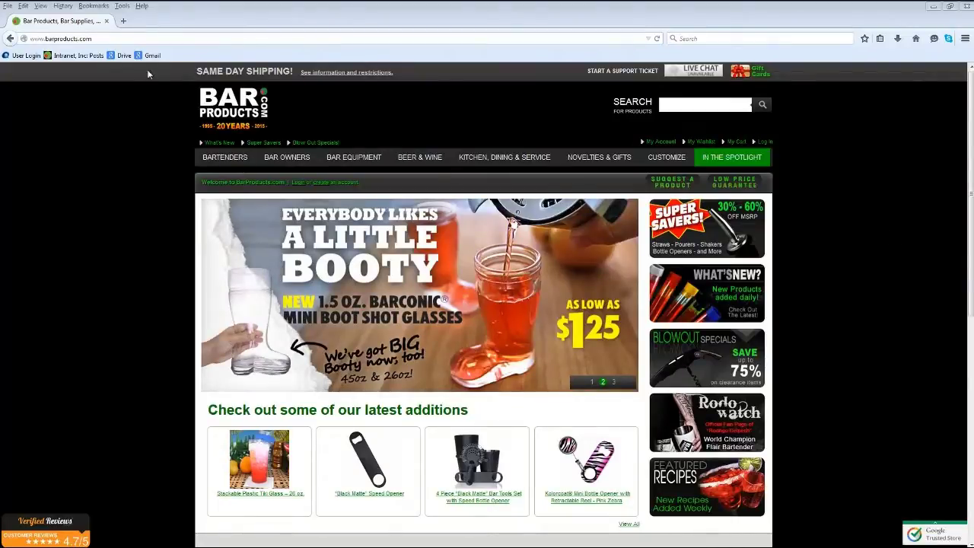
Browse the product categories and open Custom Flairco Flair Bottles among the customizable products
left_click(120, 38)
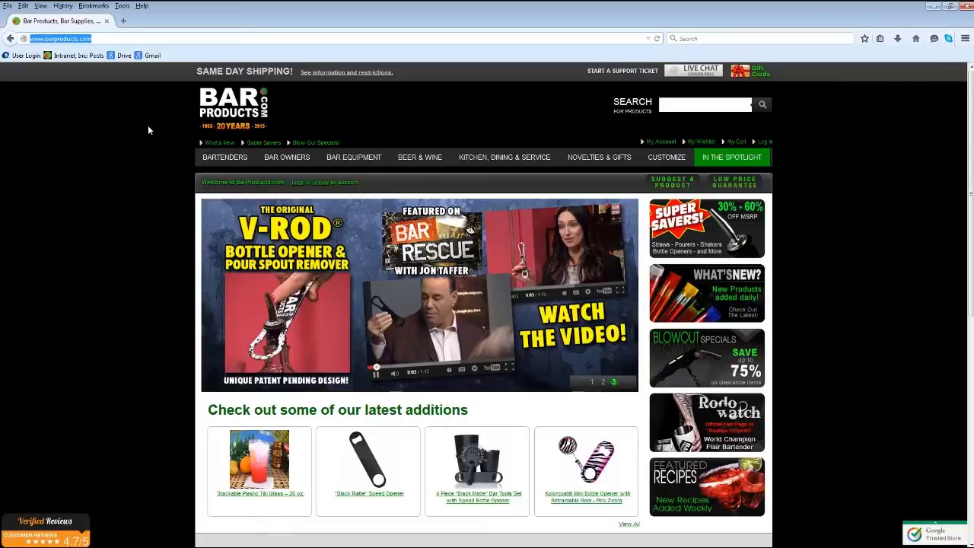
mouse_move(200, 160)
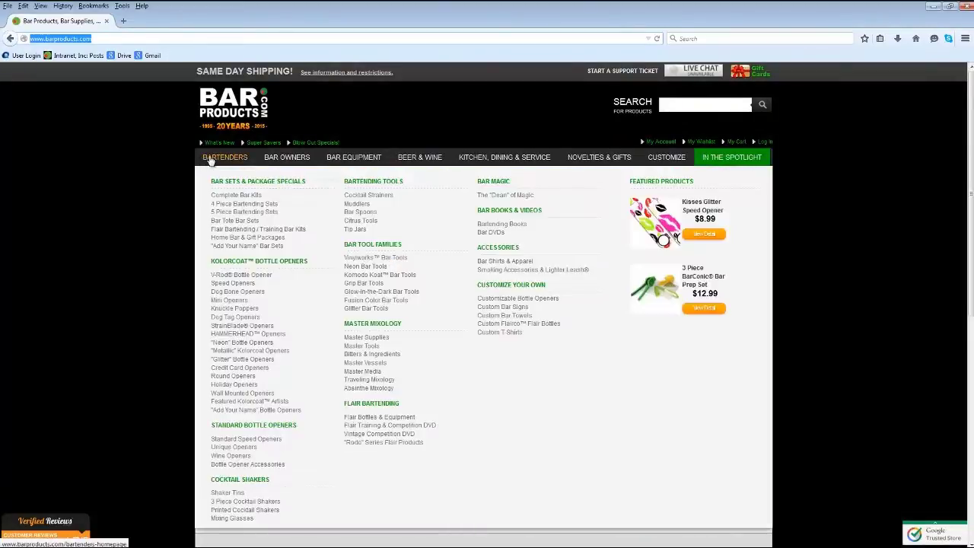
mouse_move(352, 157)
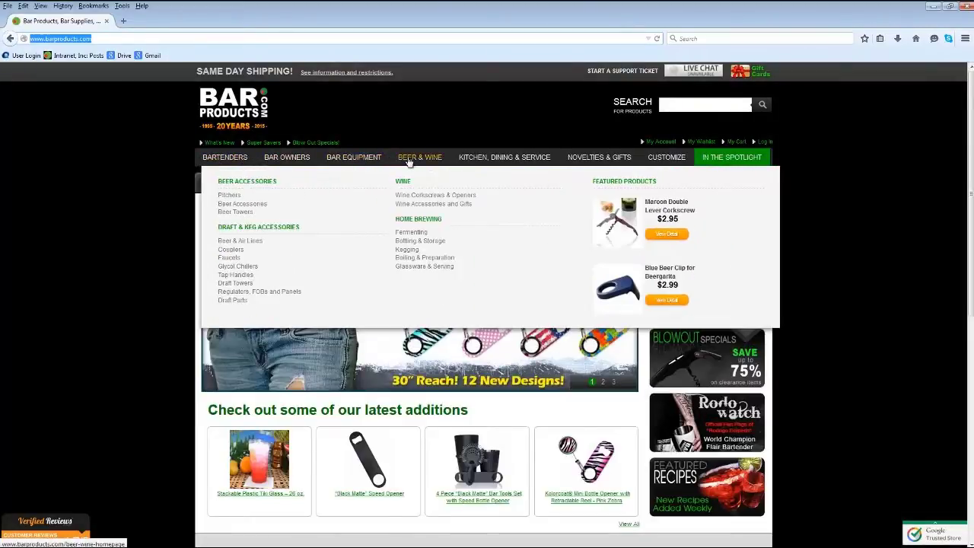
mouse_move(461, 158)
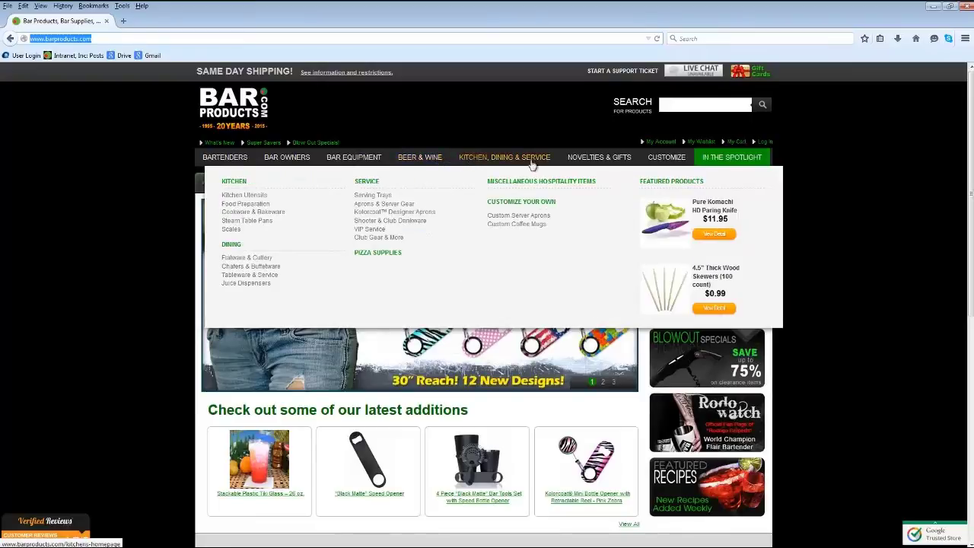
mouse_move(598, 159)
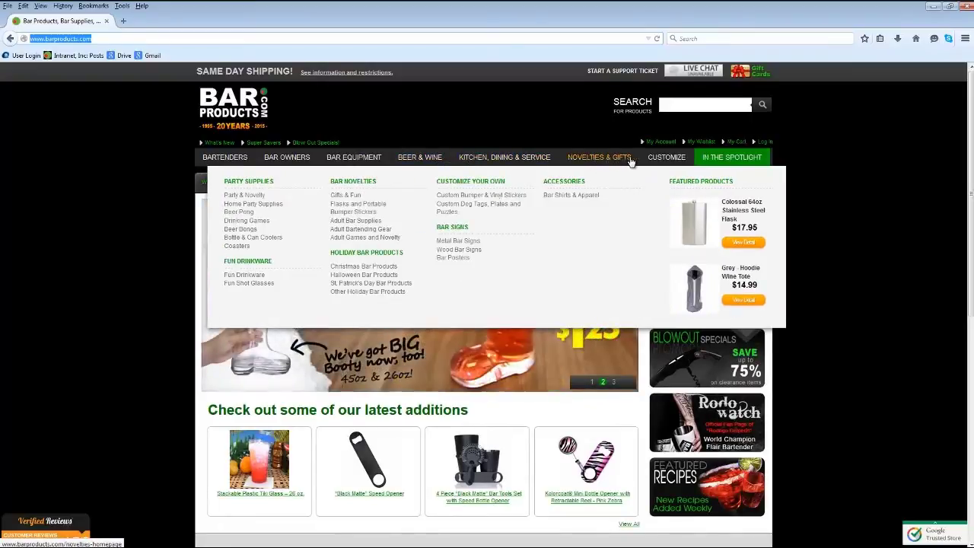
mouse_move(659, 160)
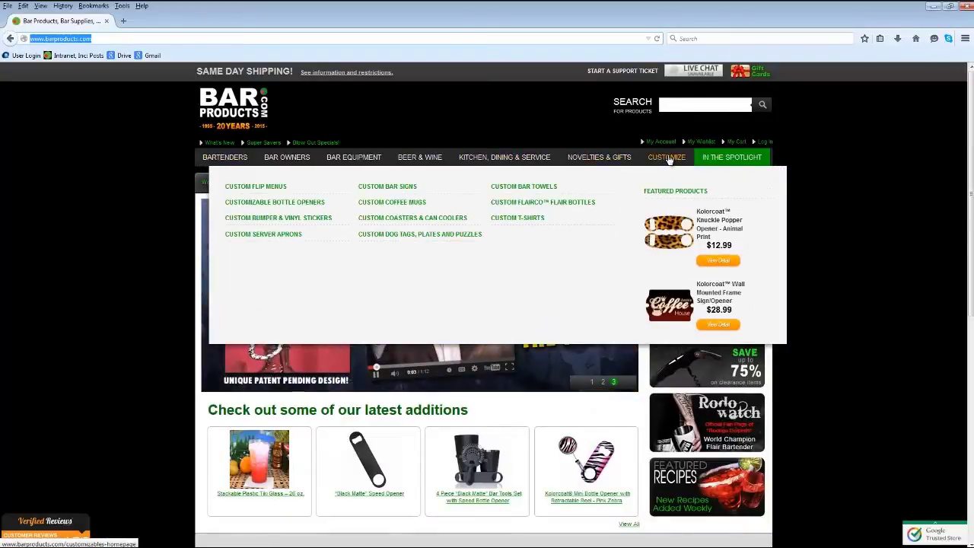
left_click(561, 206)
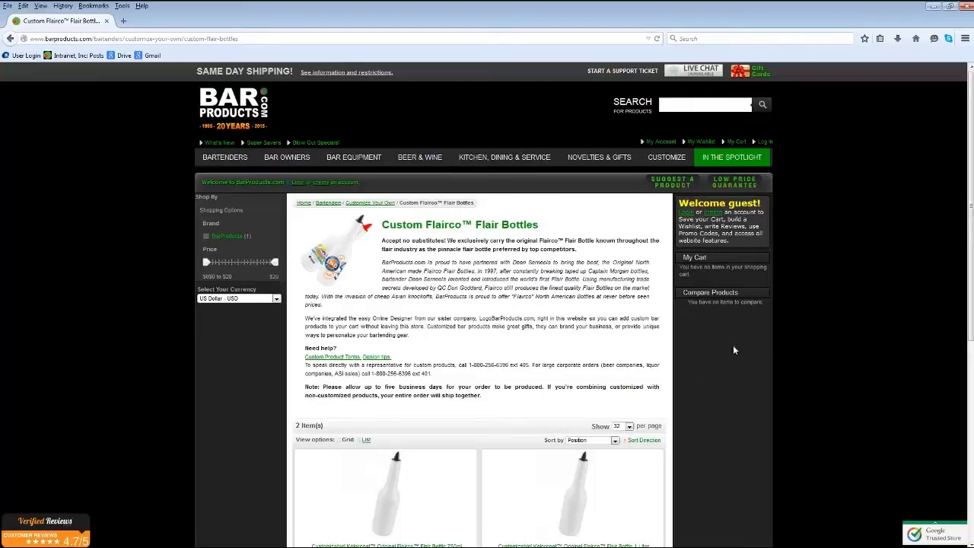
Open the customizable 750ml Kolorcoat Original Flairco Flair Bottle and start personalizing it with a quantity of 1
scroll(722, 374, "down", 3)
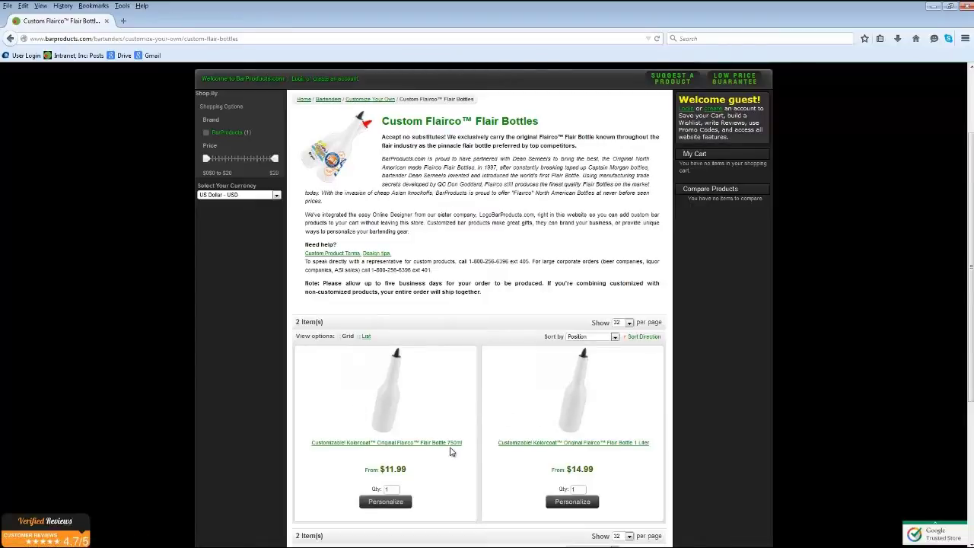
left_click(385, 502)
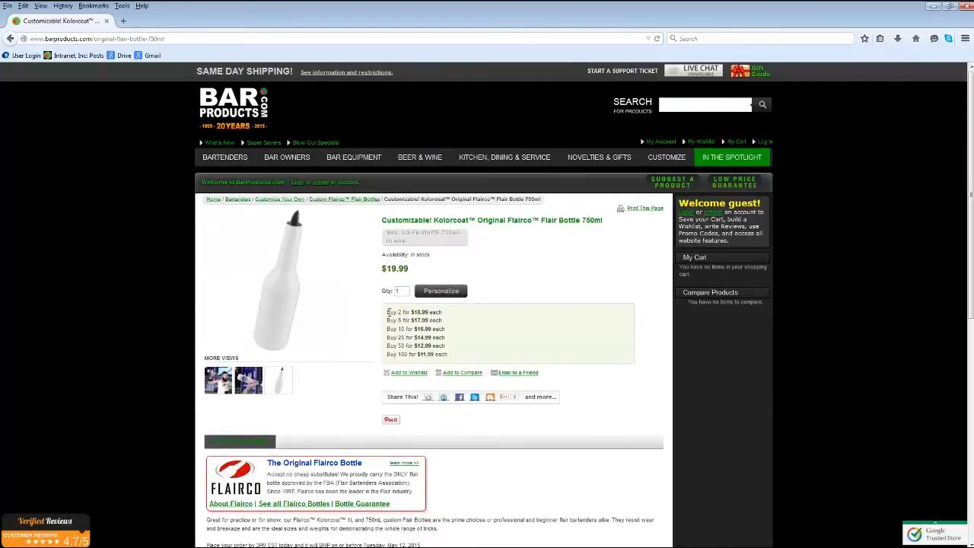
left_click(442, 296)
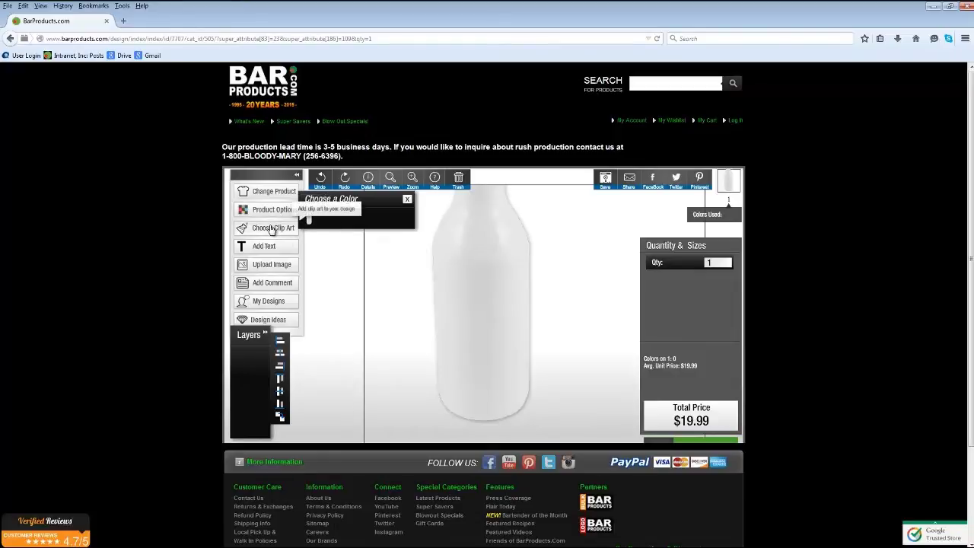
Add the Dancing clip art of the crouching woman with flowing hair and move it onto the middle of the bottle
left_click(269, 227)
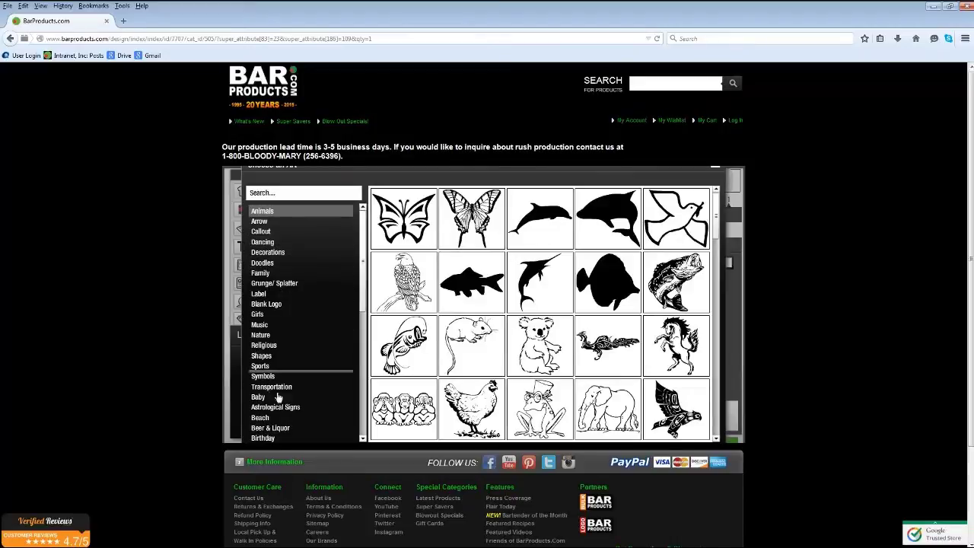
left_click(268, 245)
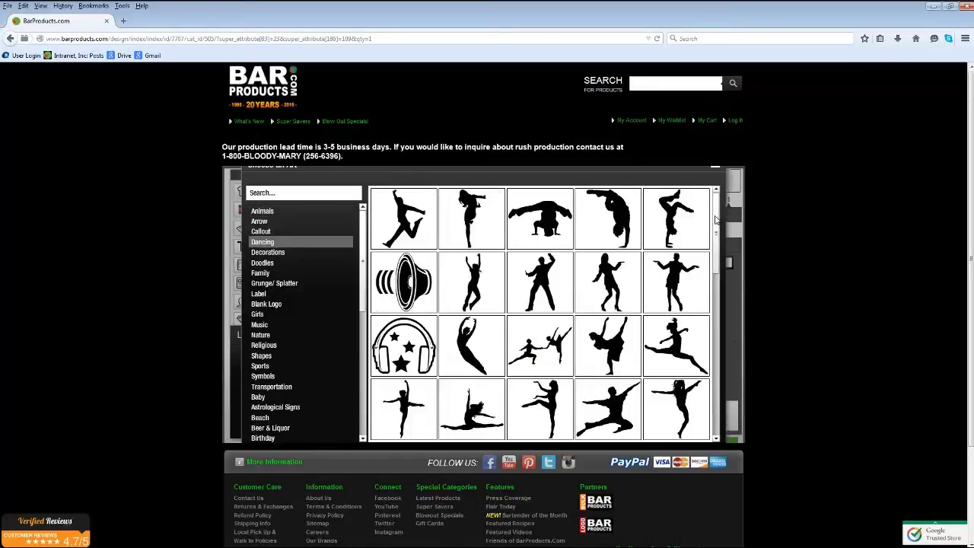
left_click_drag(716, 221, 714, 289)
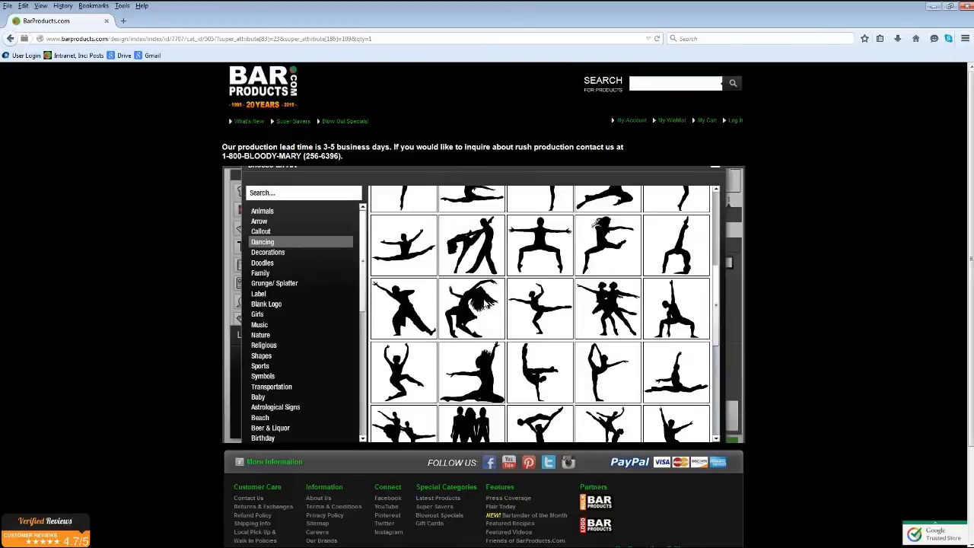
left_click(483, 304)
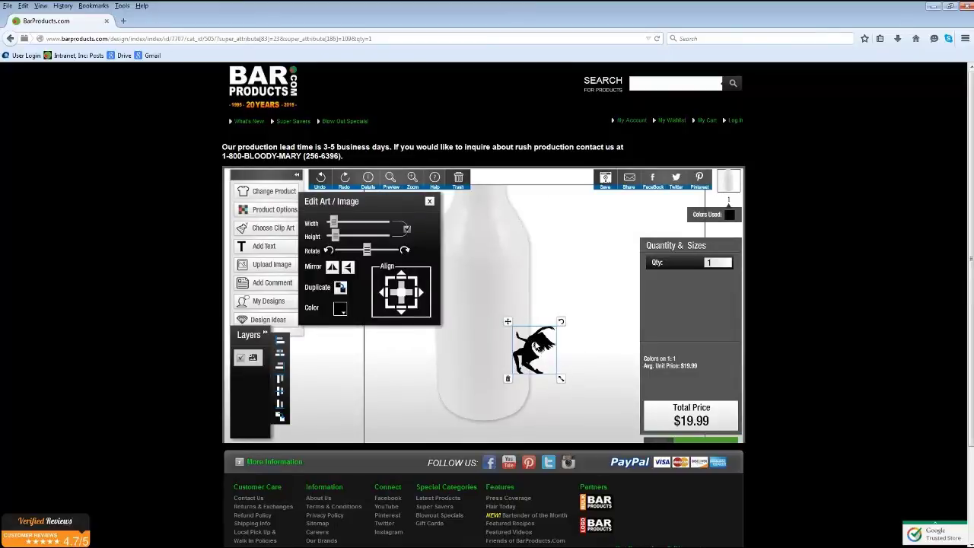
left_click_drag(536, 347, 484, 304)
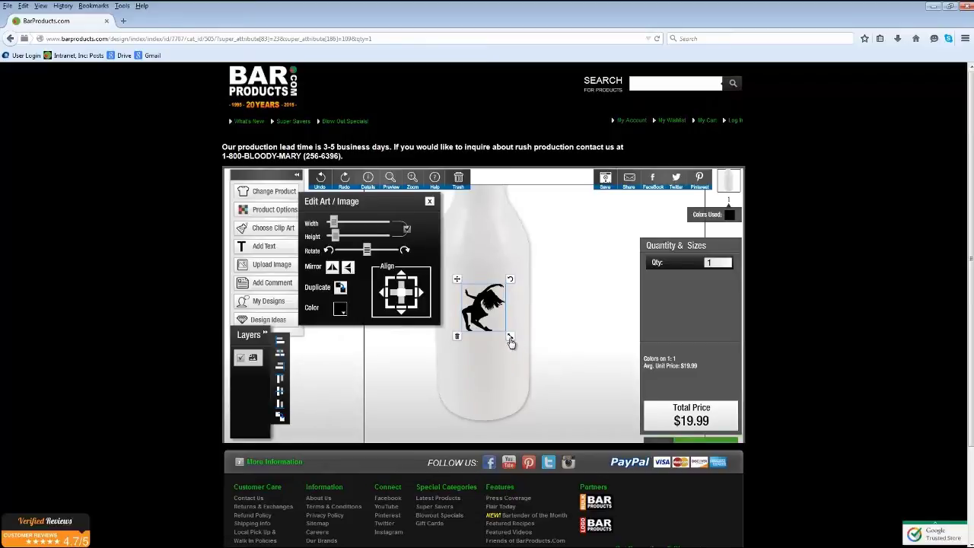
Enlarge the dancer to nearly the bottle's width and reposition it centrally on the body
mouse_move(535, 366)
left_mouse_down()
mouse_move(567, 394)
mouse_move(517, 364)
mouse_move(553, 371)
mouse_move(525, 356)
left_mouse_up()
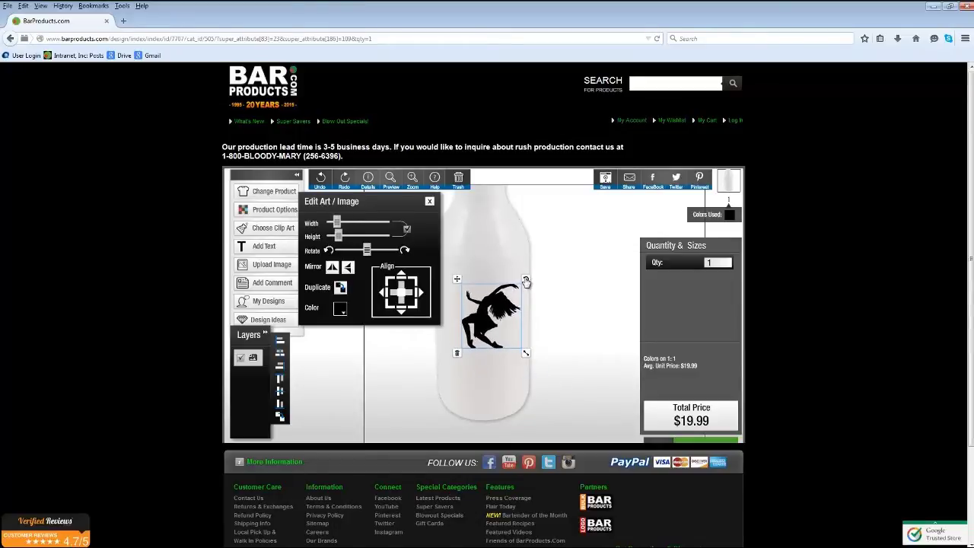
mouse_move(534, 295)
left_mouse_down()
mouse_move(542, 313)
mouse_move(456, 277)
mouse_move(499, 270)
mouse_move(519, 291)
left_mouse_up()
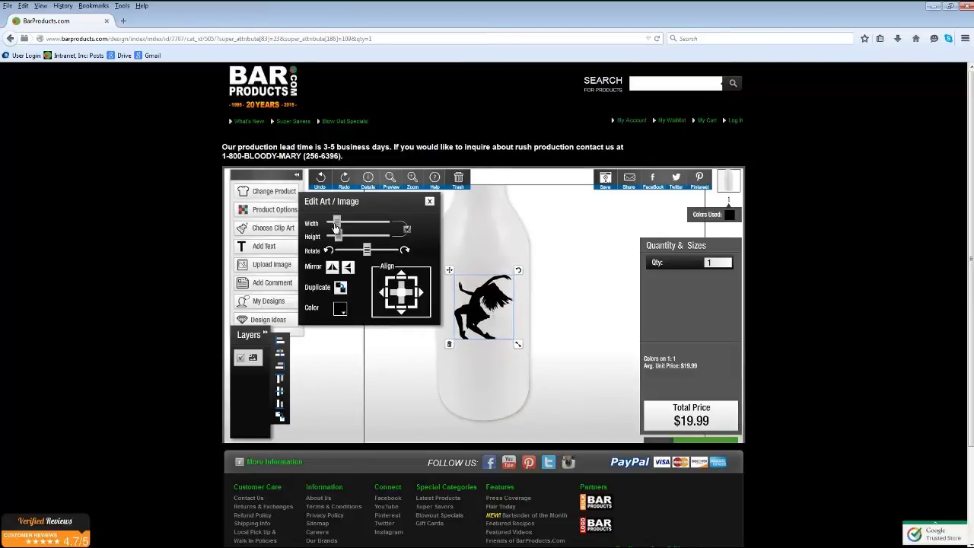
left_click_drag(338, 229, 366, 252)
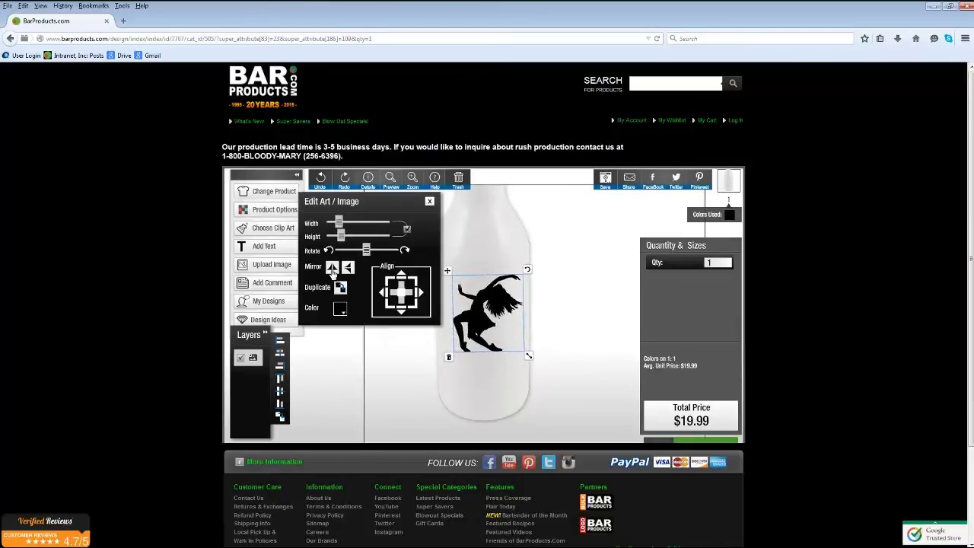
Try mirroring the dancer horizontally and vertically, and flip it back to its original orientation
left_click(332, 268)
left_click(347, 268)
left_click(348, 268)
left_click(332, 268)
Duplicate the dancer, place the copy above the original and color it green (#48FF00)
left_click(340, 286)
left_click_drag(473, 316, 466, 246)
left_click(340, 309)
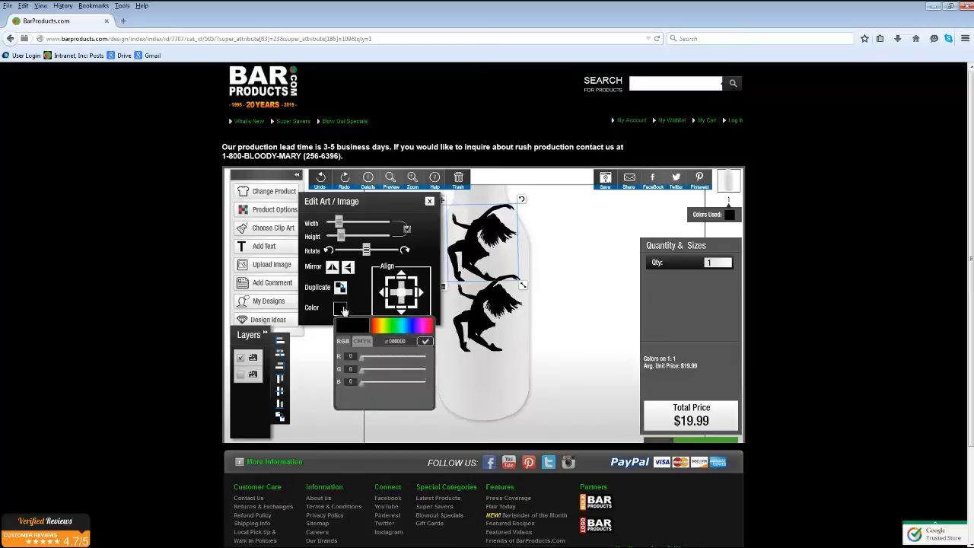
left_click(391, 329)
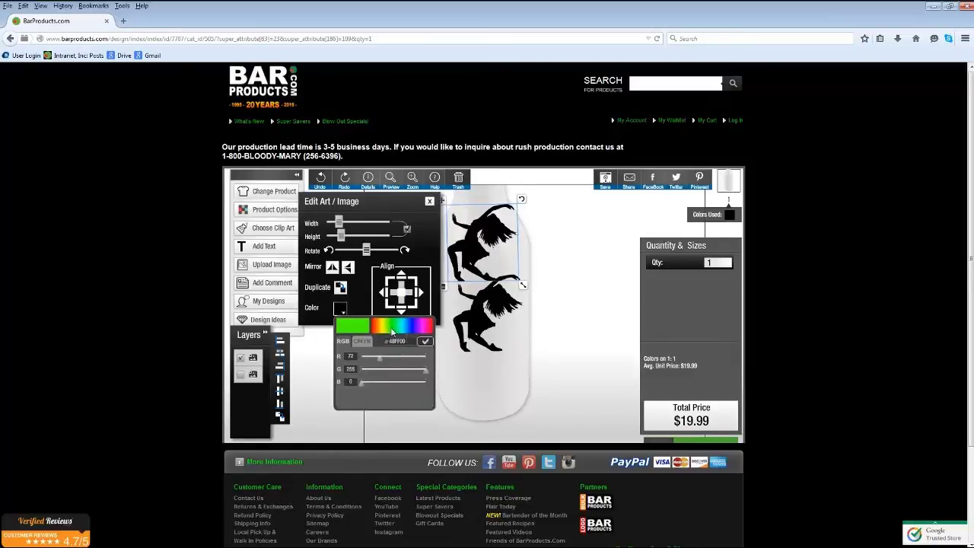
left_click(425, 342)
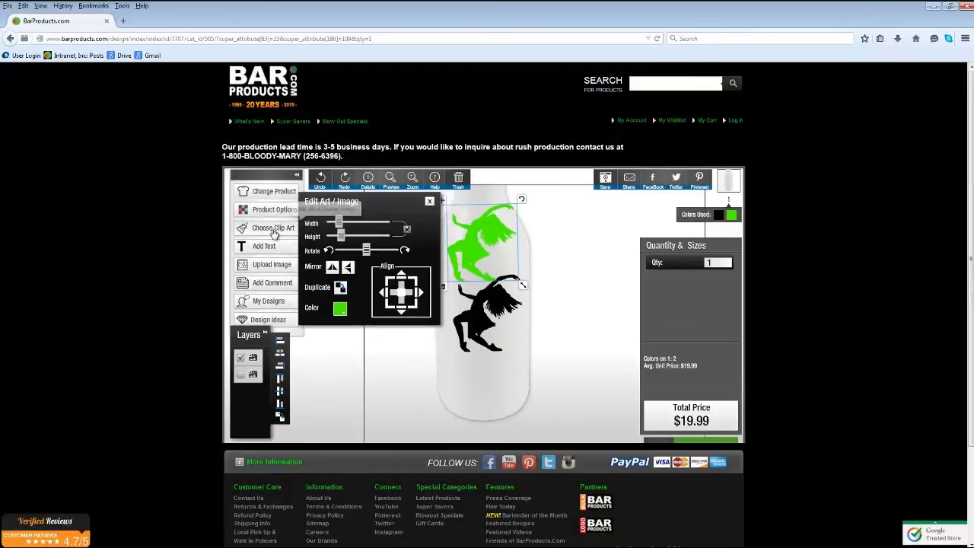
Add the Dancing clip art of the ballerina with one leg extended and place it below the black dancer
left_click(272, 230)
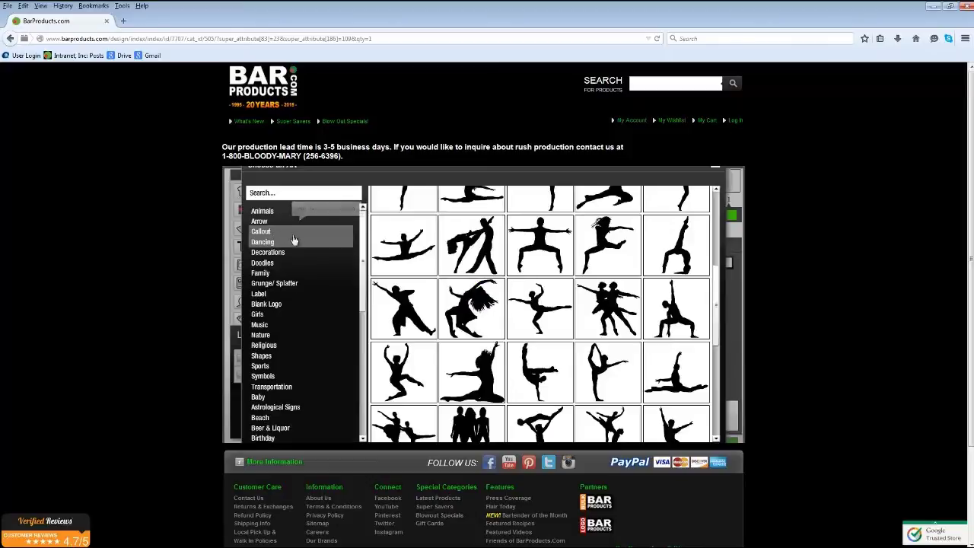
scroll(533, 308, "down", 1)
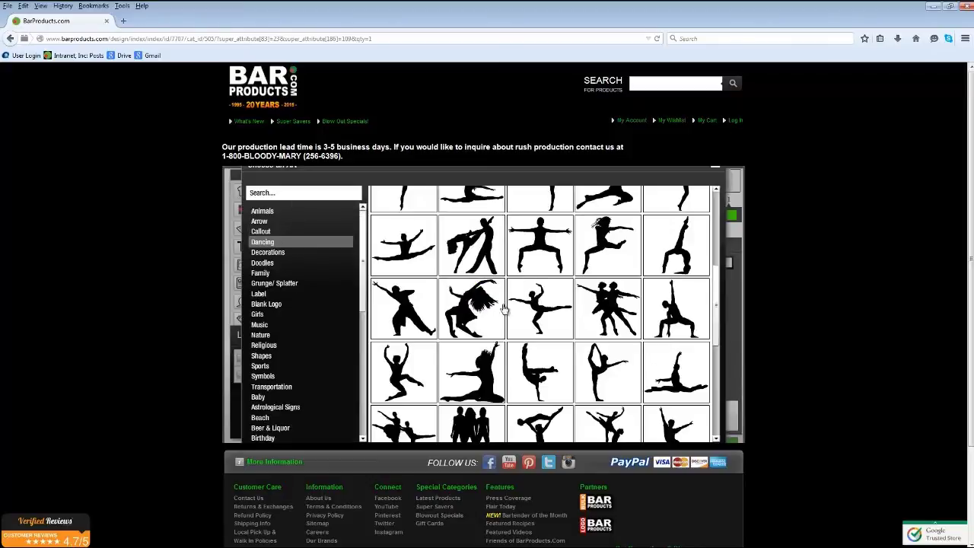
left_click(540, 301)
left_click_drag(542, 345, 493, 368)
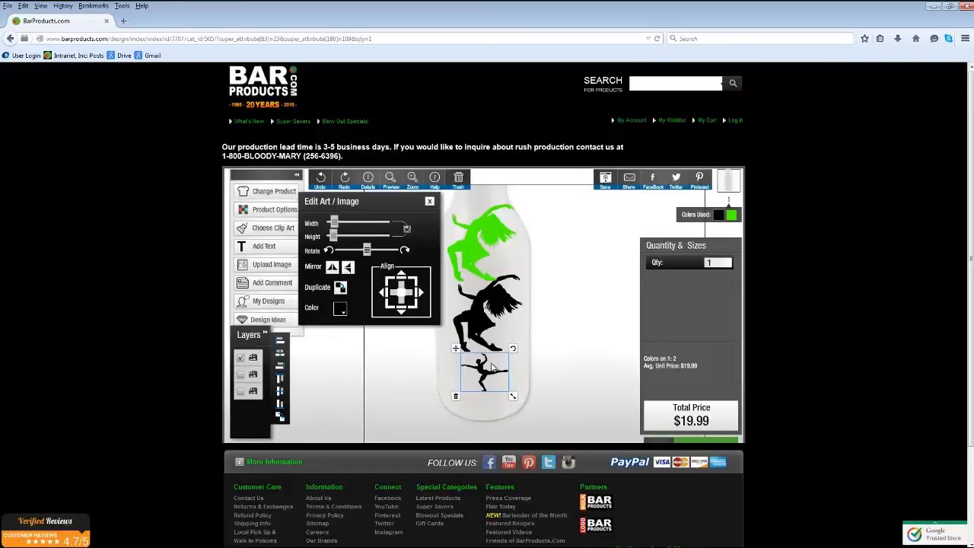
Delete the green dancer copy and the small ballerina from the bottle
left_click(470, 250)
left_click(492, 317)
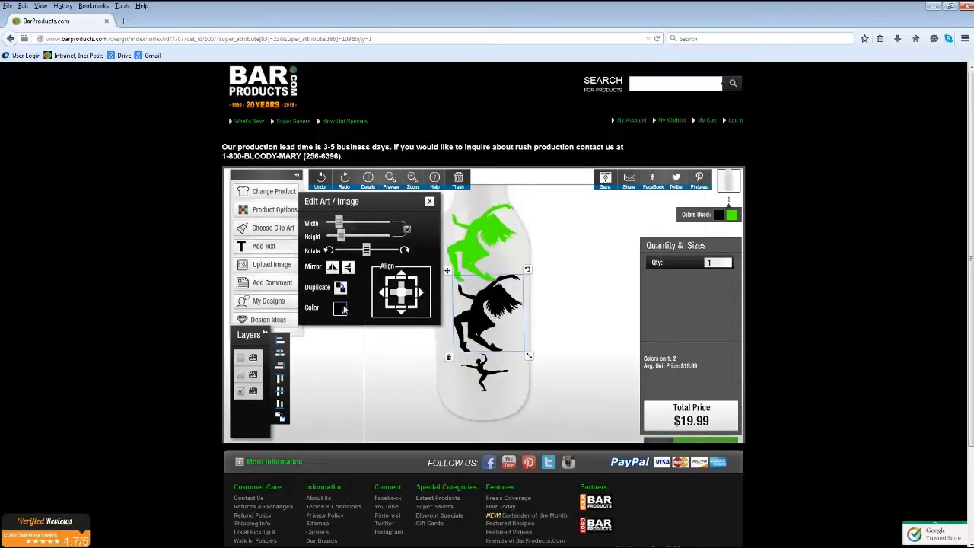
left_click(483, 258)
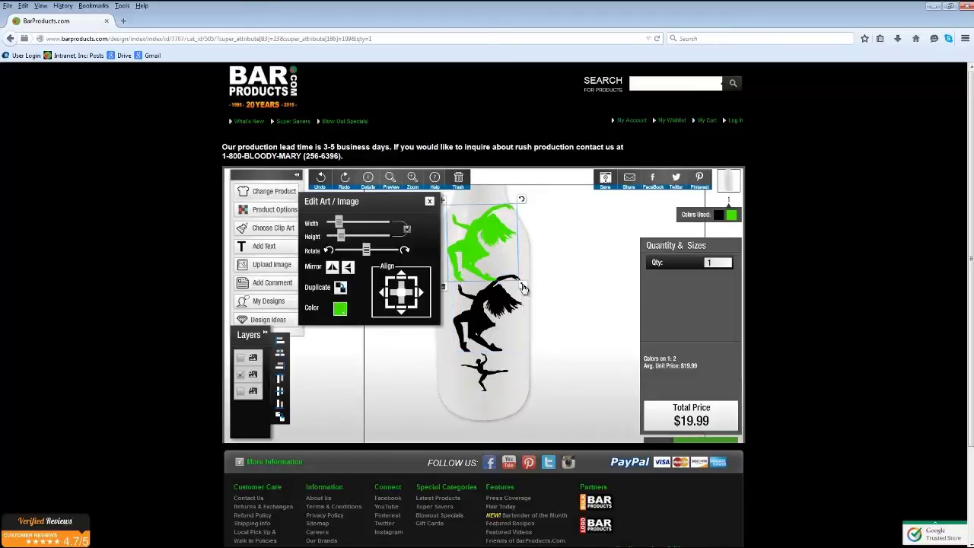
left_click(443, 286)
left_click(489, 374)
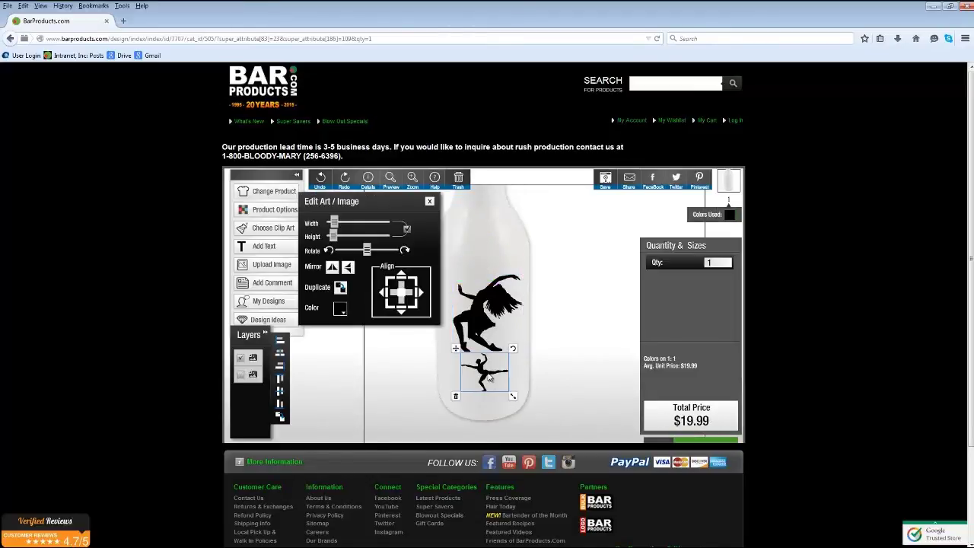
left_click(455, 397)
Shift the remaining black dancer slightly to center it on the bottle and deselect it
left_click(474, 316)
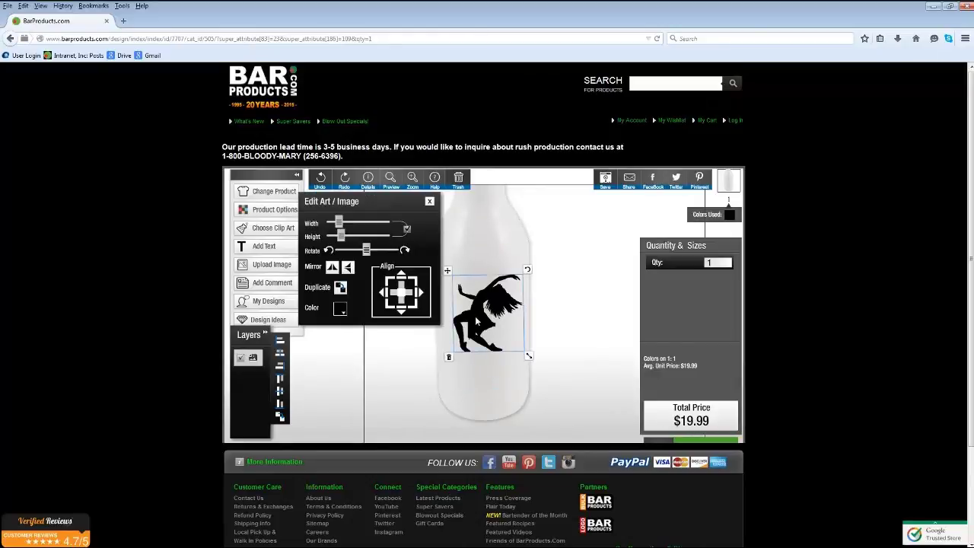
left_click(563, 318)
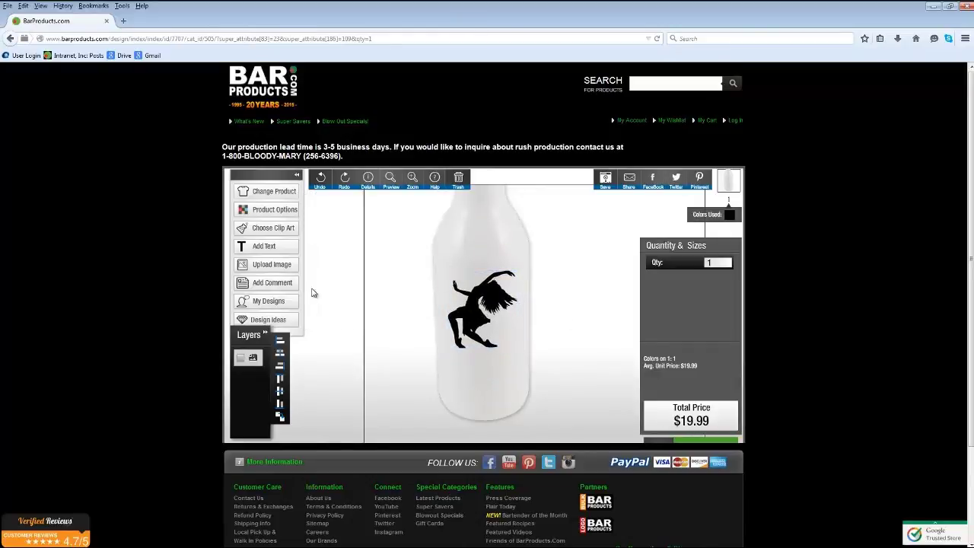
Add the text "I Love to..." in the Thug font and place it just above the dancer
left_click(261, 247)
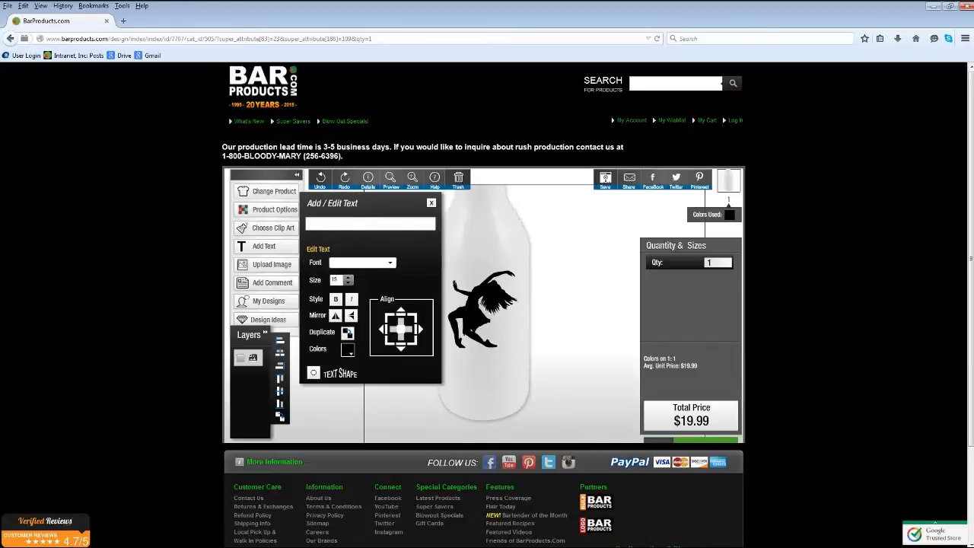
type("I")
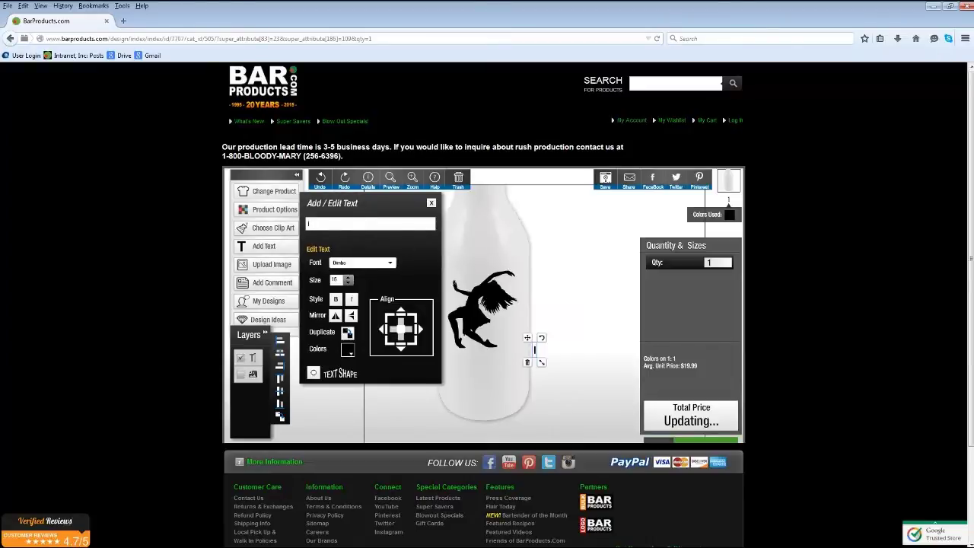
type(" Love to...")
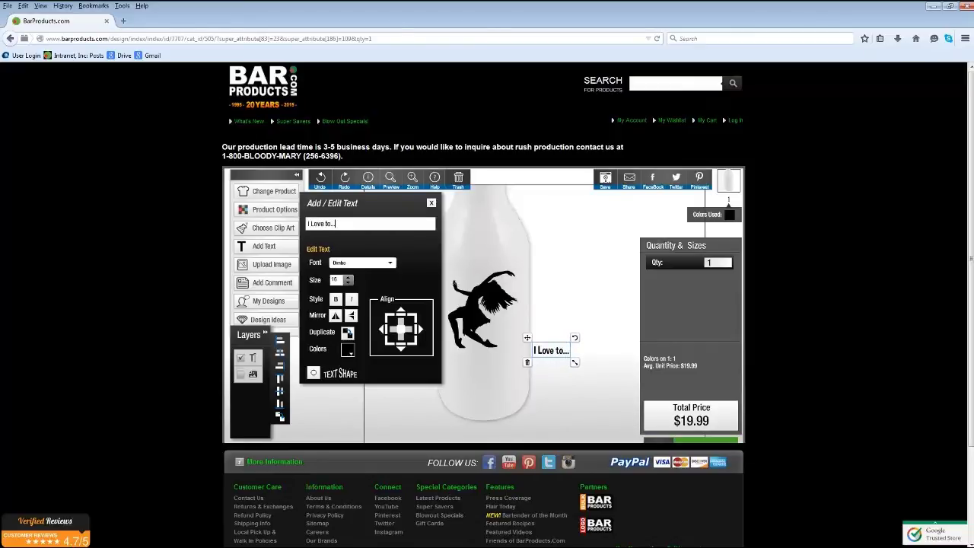
left_click(364, 263)
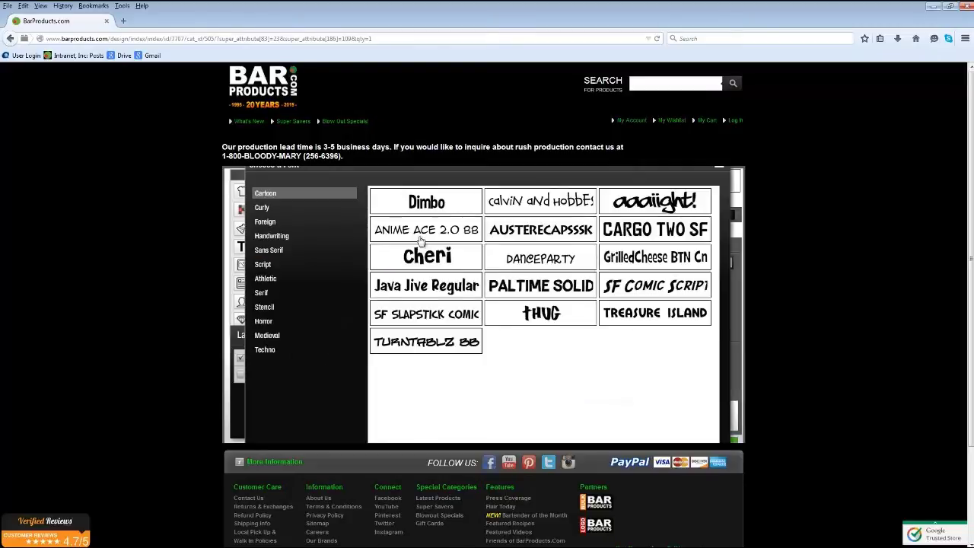
left_click(560, 314)
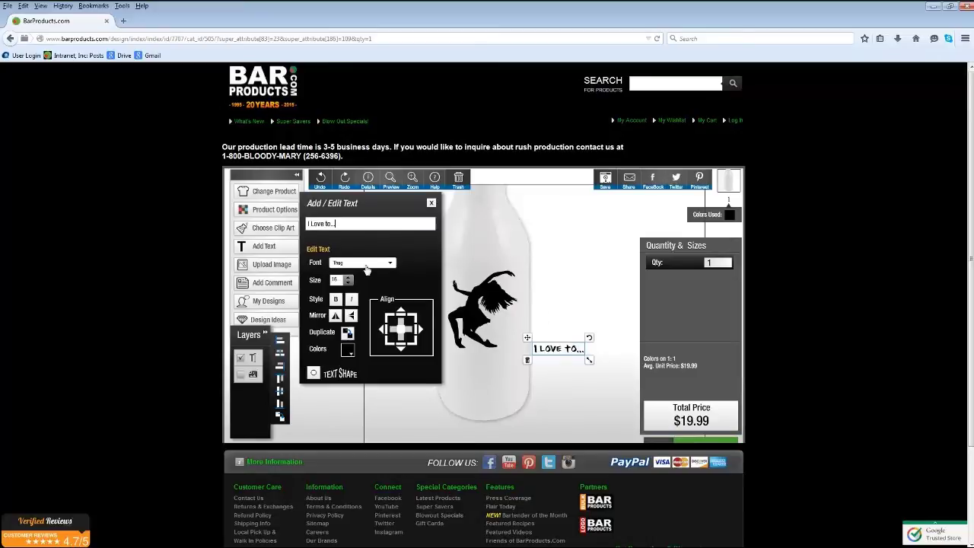
left_click_drag(561, 353, 483, 261)
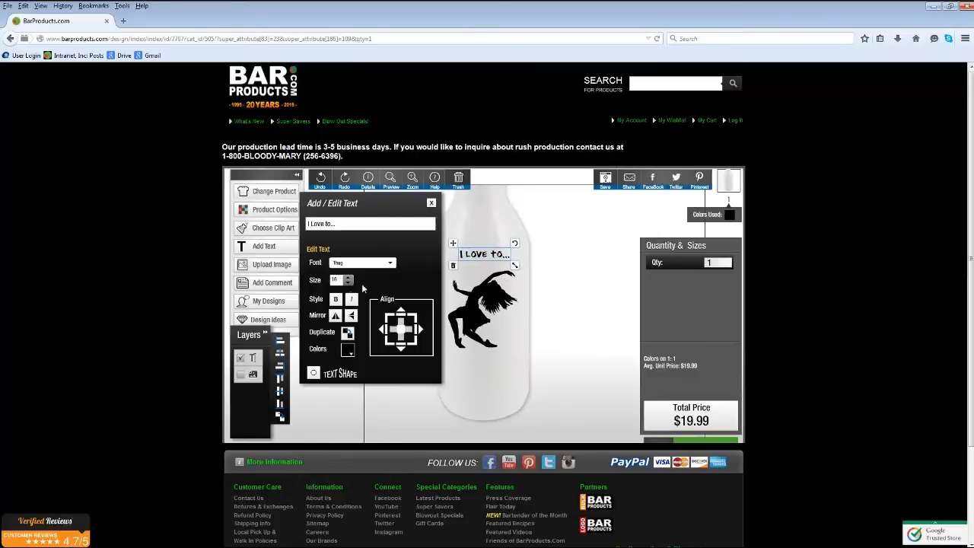
Enlarge the "I Love to..." text above the dancer to size 26
left_click(348, 279)
left_click(349, 279)
left_click(348, 279)
left_click(348, 279)
left_click(349, 280)
left_click(349, 282)
left_click(349, 282)
left_click(349, 282)
left_click(349, 279)
left_click(349, 279)
left_click(349, 278)
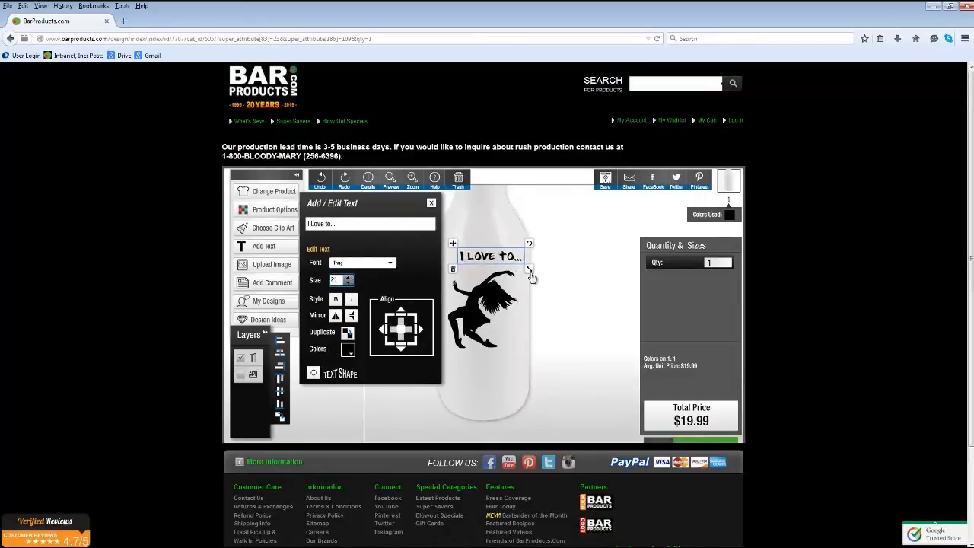
left_click_drag(533, 273, 503, 259)
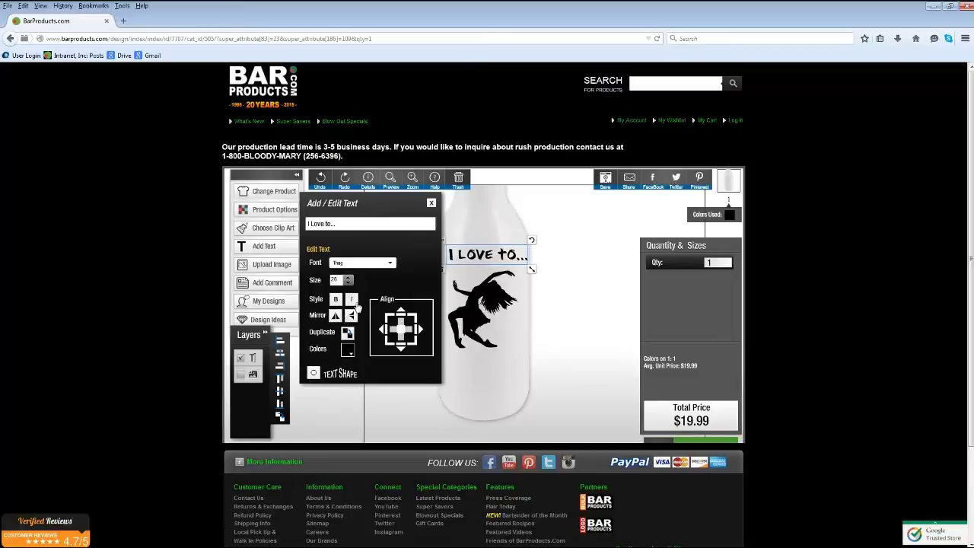
Duplicate the "I Love to..." text just above the original and color the copy blue
left_click(347, 333)
left_click_drag(491, 252, 497, 234)
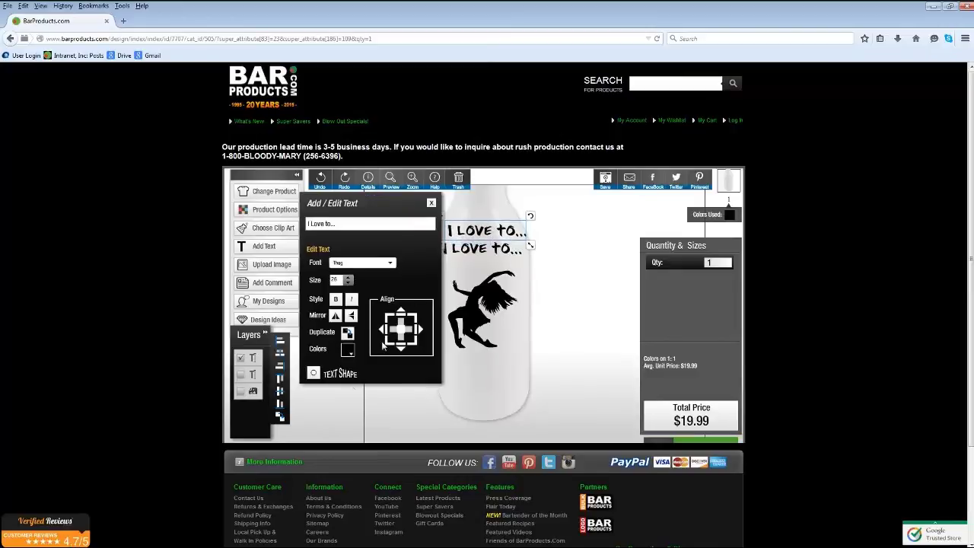
left_click(348, 350)
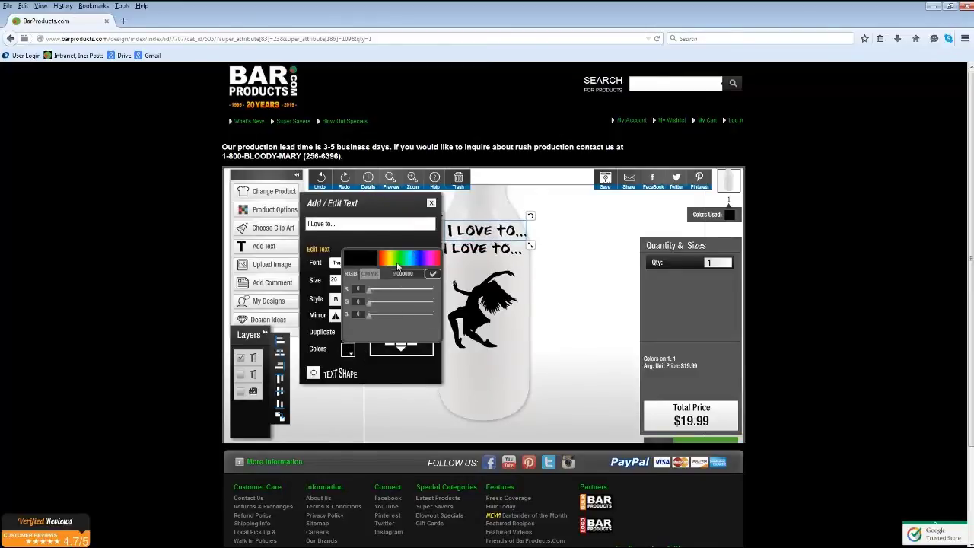
left_click(416, 257)
left_click(432, 273)
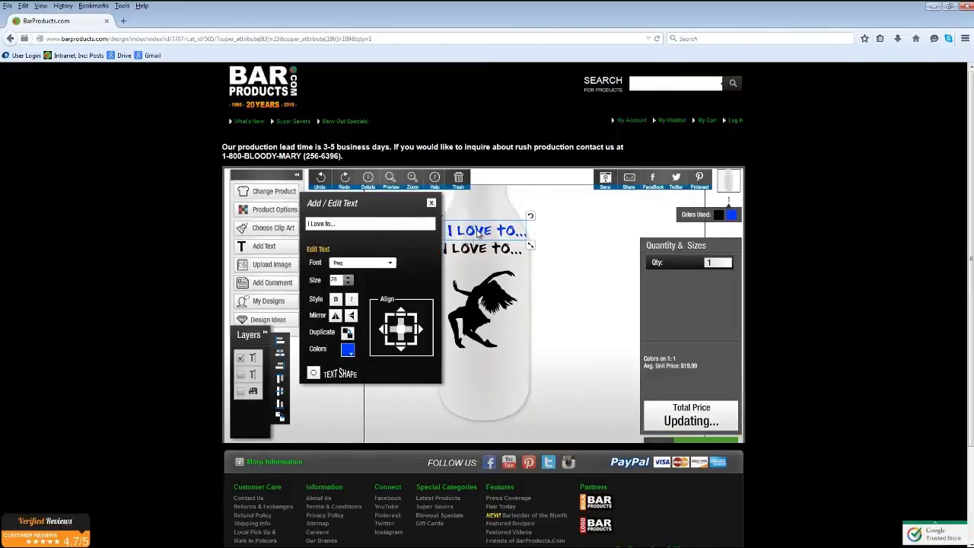
Apply the Curve Text shape to the blue "I Love to..." text and reduce its curvature to a gentler arc
left_click(340, 374)
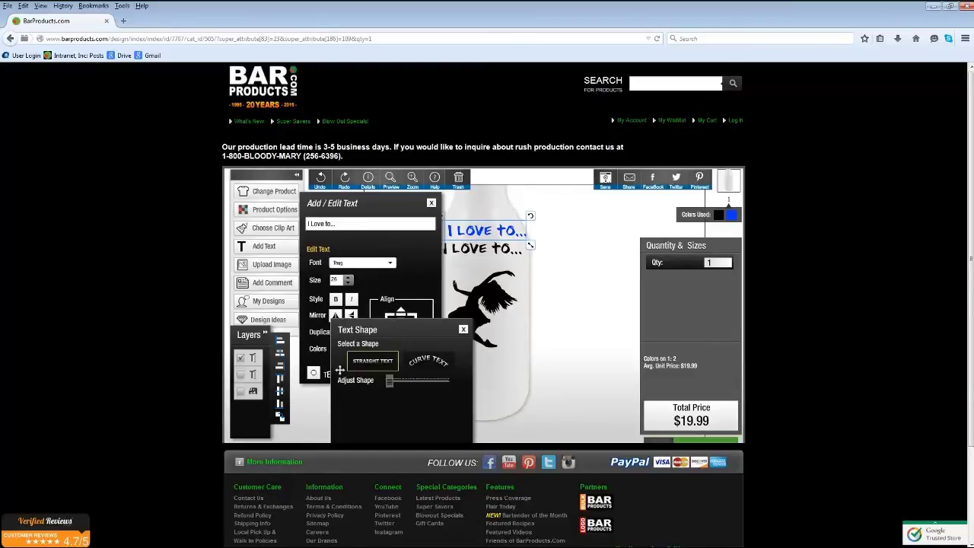
left_click(429, 362)
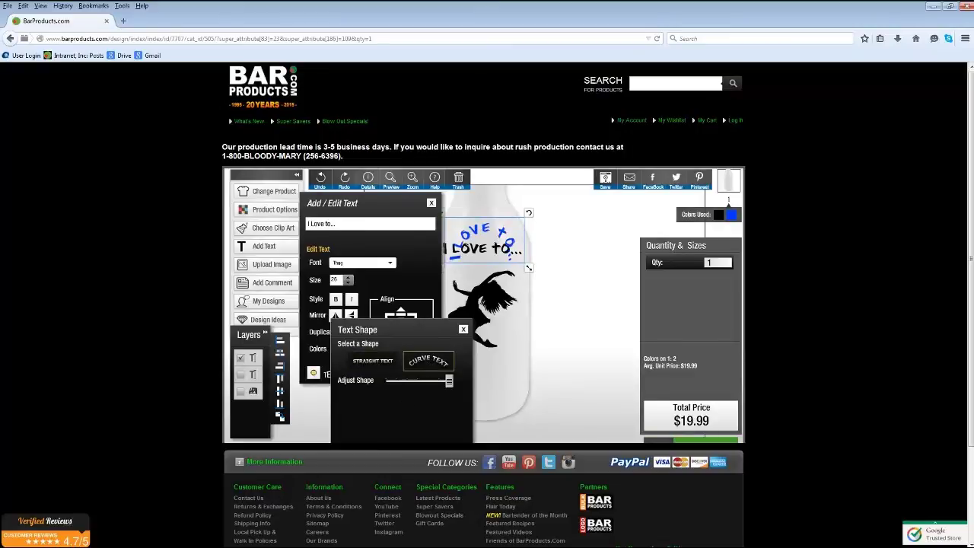
left_click_drag(448, 385, 432, 384)
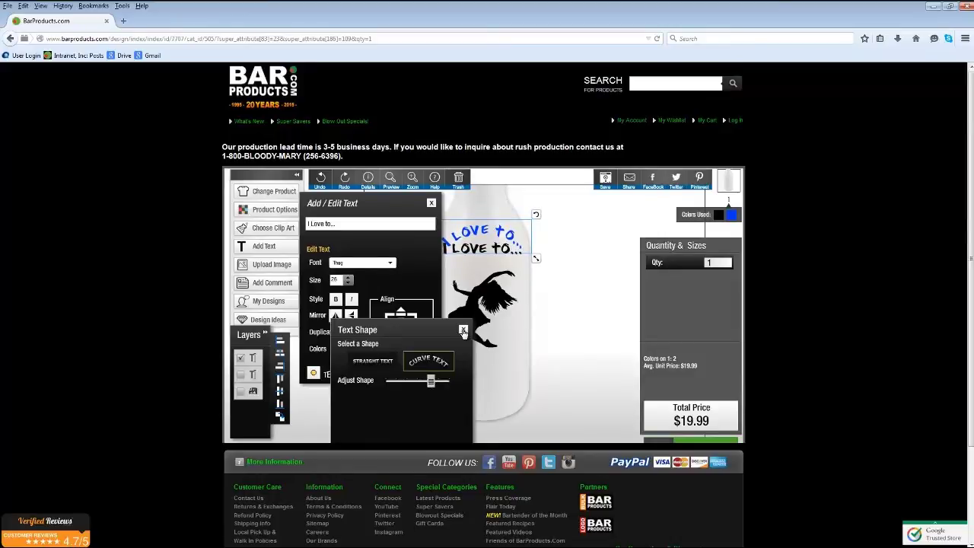
left_click(463, 330)
Delete the black "I Love to..." text and move the curved blue text down to just above the dancer
left_click(484, 249)
left_click(431, 203)
left_click(457, 252)
left_click(491, 251)
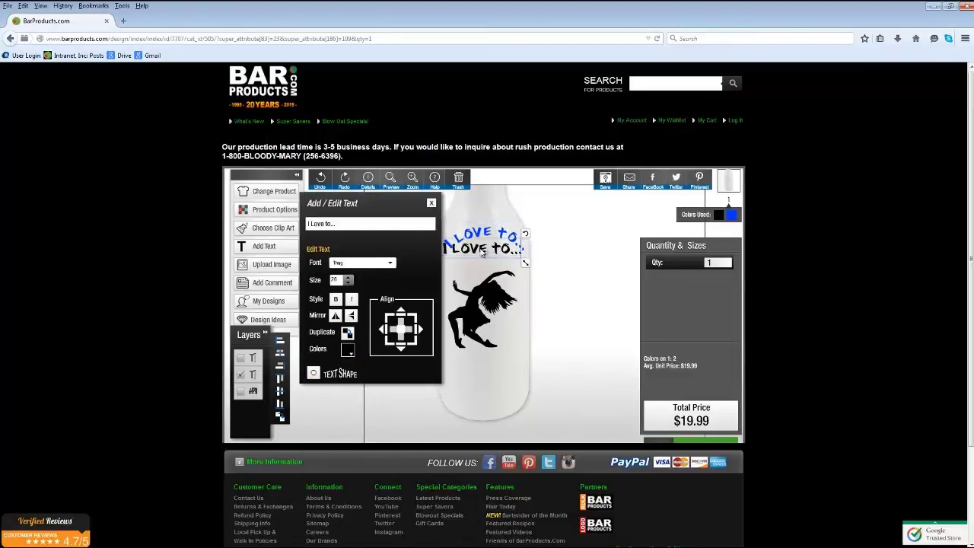
left_click_drag(491, 254, 508, 291)
left_click(458, 302)
left_click(461, 238)
left_click_drag(461, 238, 458, 253)
left_click_drag(392, 201, 365, 212)
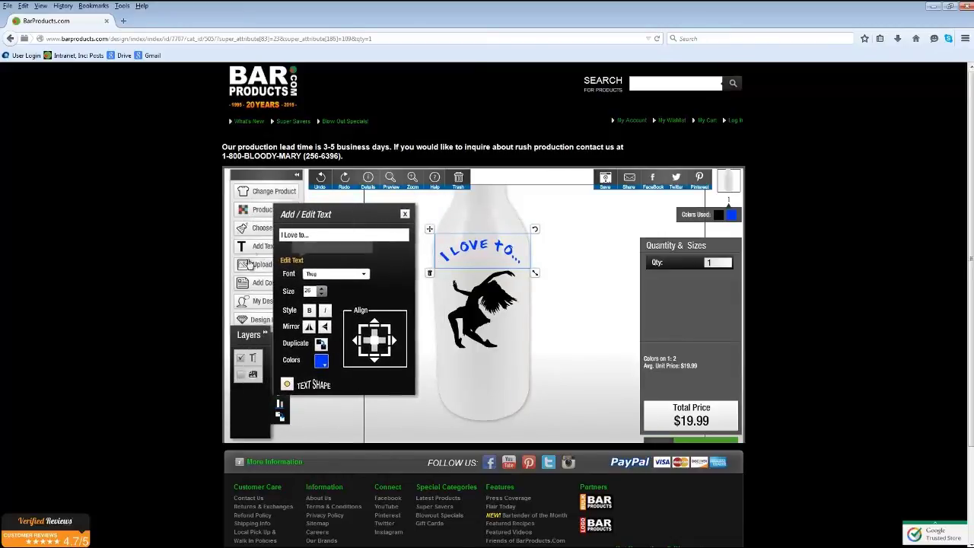
Add the text "Dance" in the Thug font at size 24 and place it just below the dancer
left_click(362, 371)
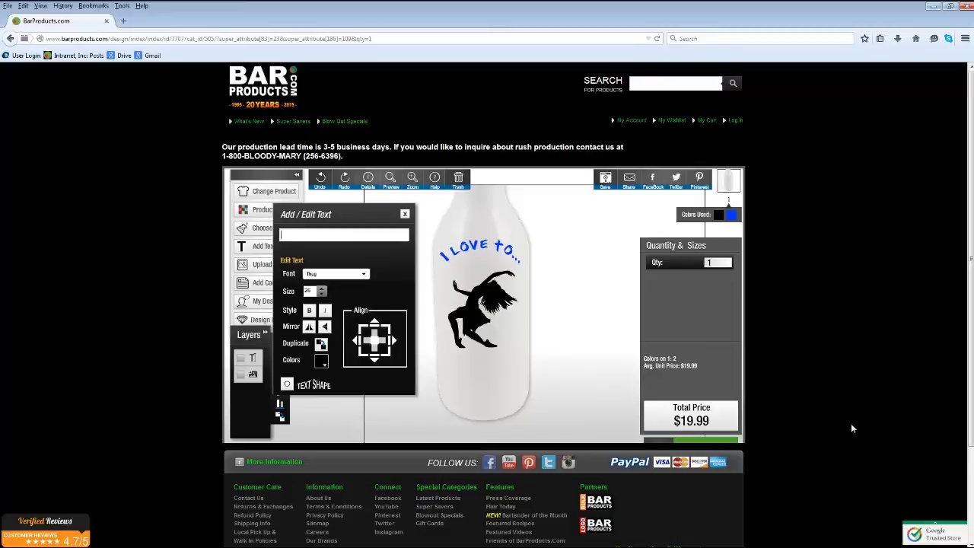
type("Dance")
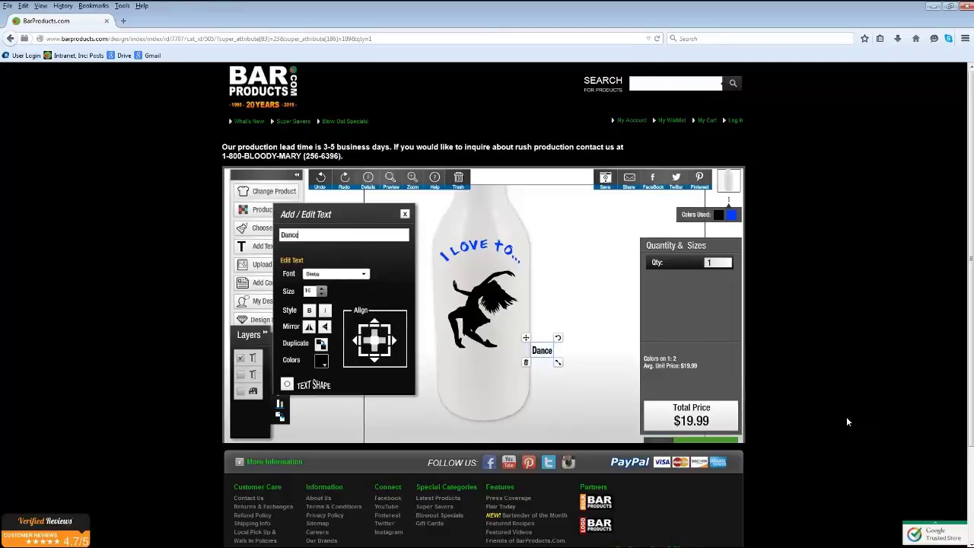
left_click(350, 276)
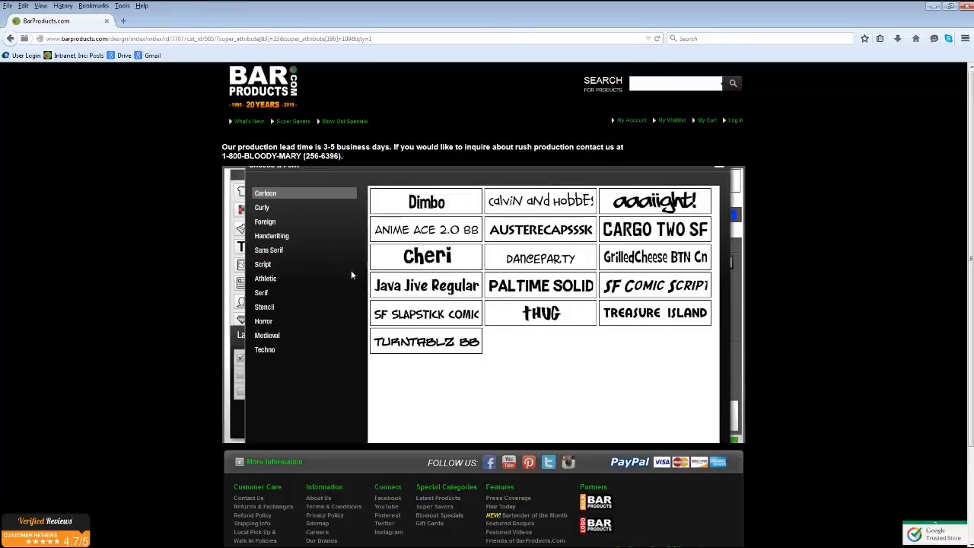
left_click(542, 315)
left_click_drag(547, 351, 481, 368)
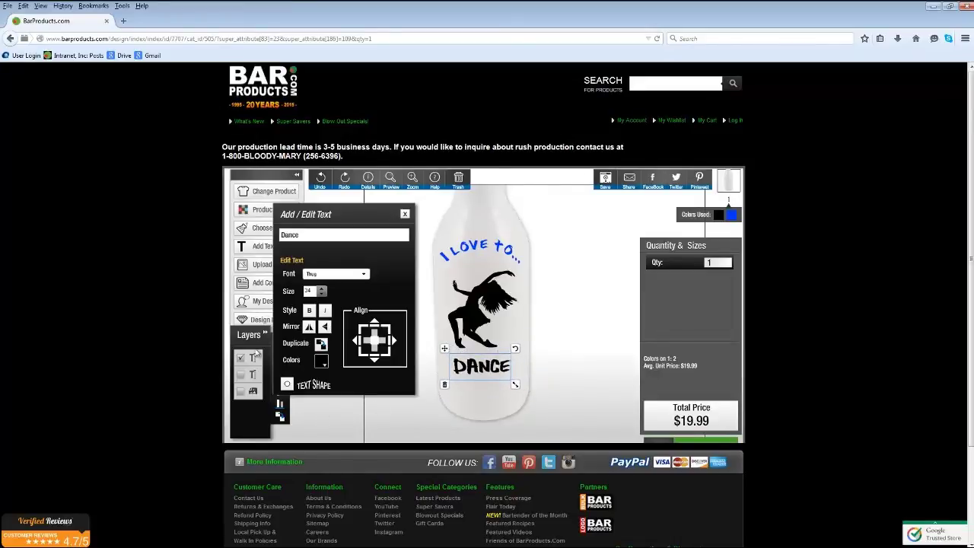
Color the "Dance" text magenta (#F800FF)
left_click(321, 363)
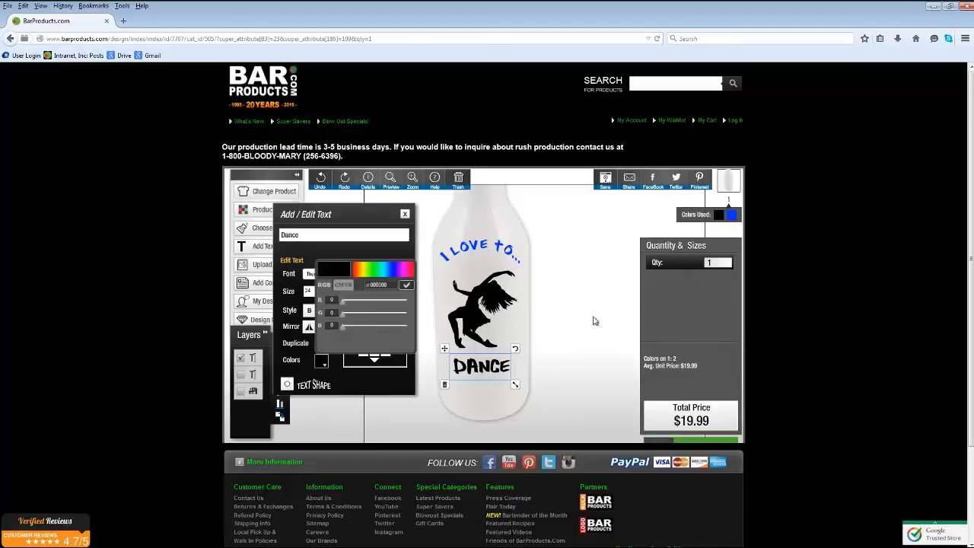
left_click(404, 271)
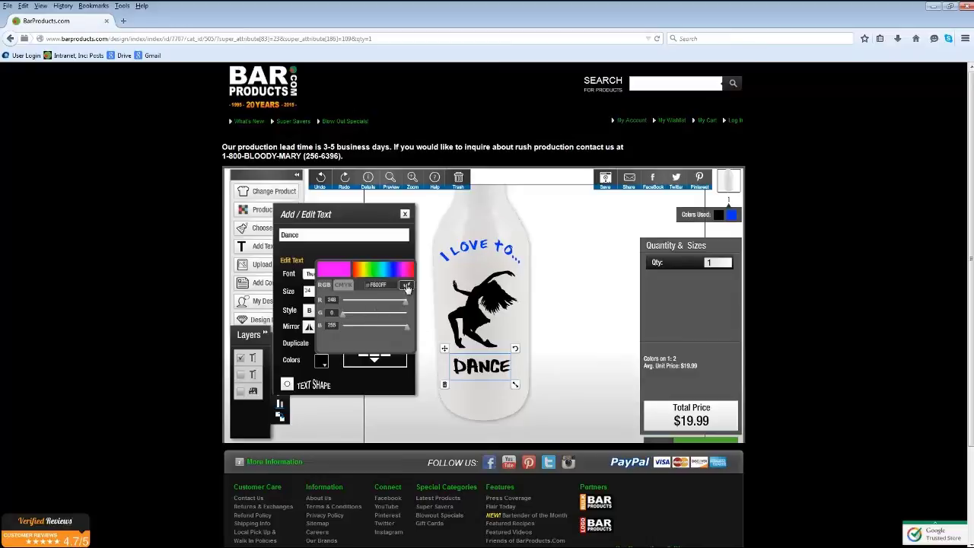
left_click(405, 287)
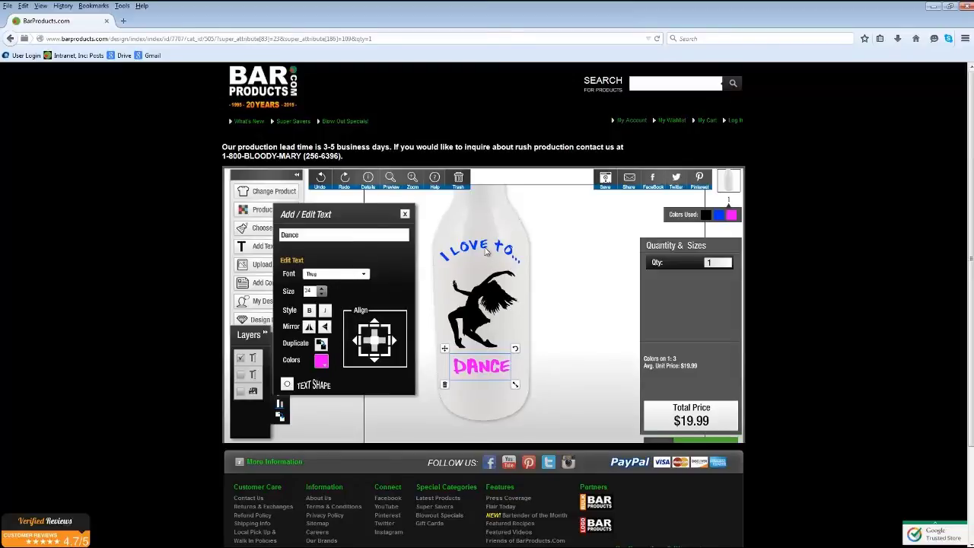
Clear the bottle by deleting the dancer clip art, the "I Love to..." text and the "Dance" text
left_click(483, 304)
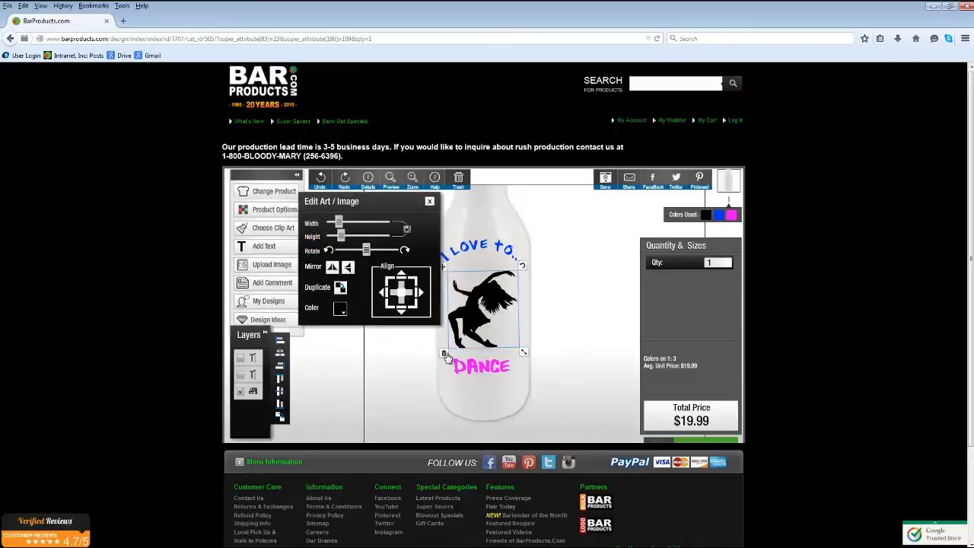
left_click(443, 353)
left_click(477, 248)
left_click(430, 273)
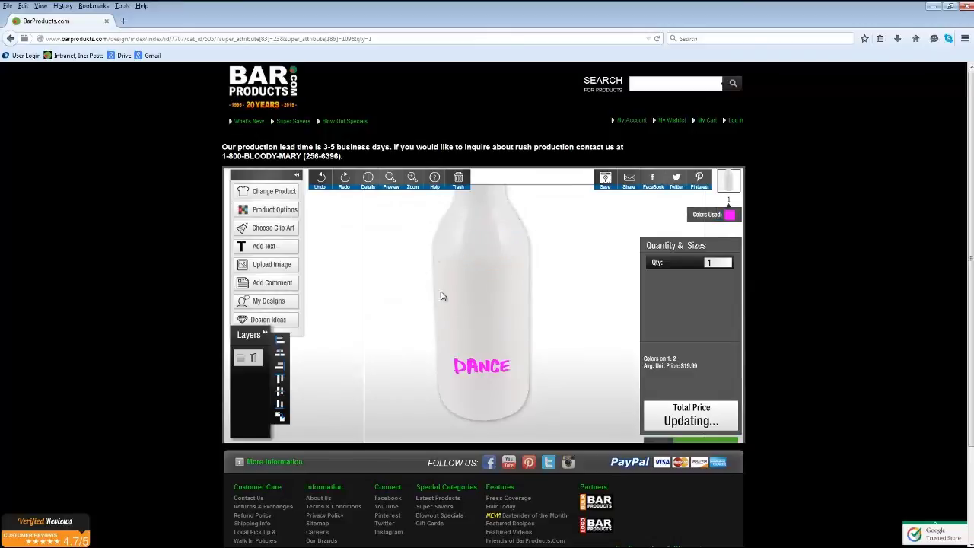
left_click(476, 372)
left_click(445, 387)
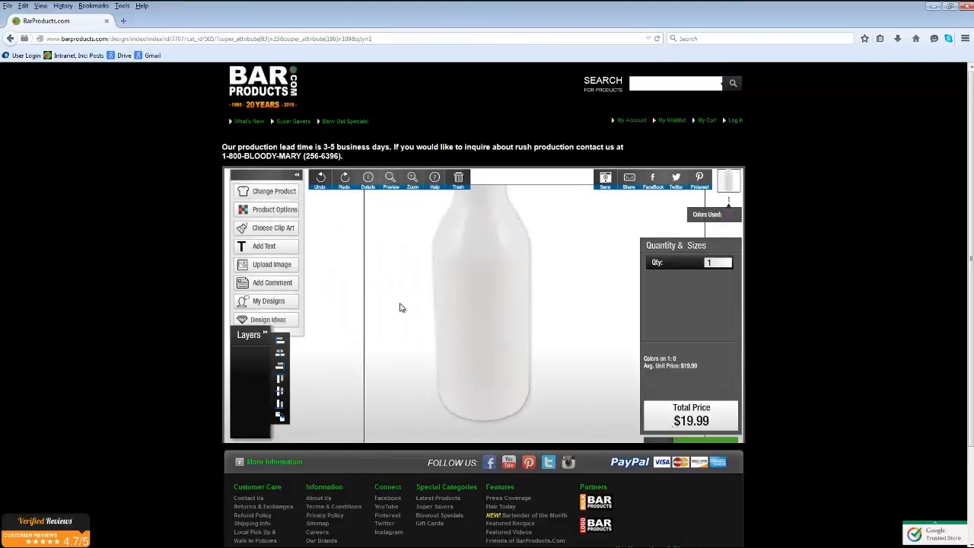
Upload the Clyde_The_Bulldog image from the _Flair Bottle Image folder on the Desktop without logging in
left_click(294, 264)
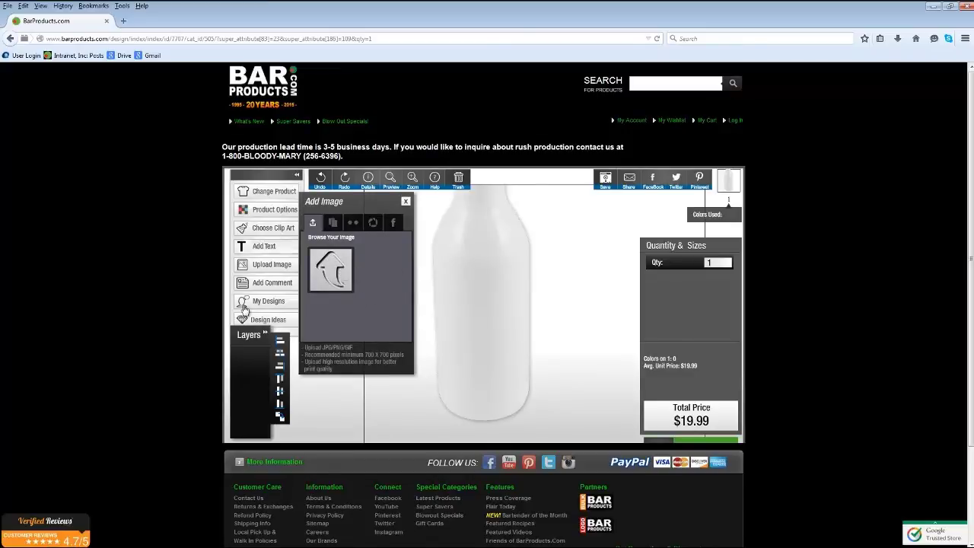
left_click(327, 270)
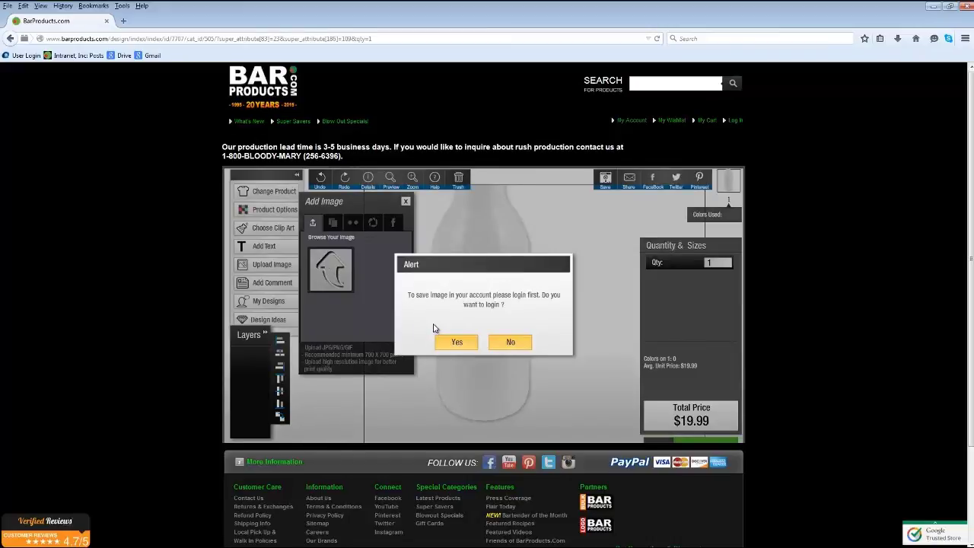
left_click(509, 342)
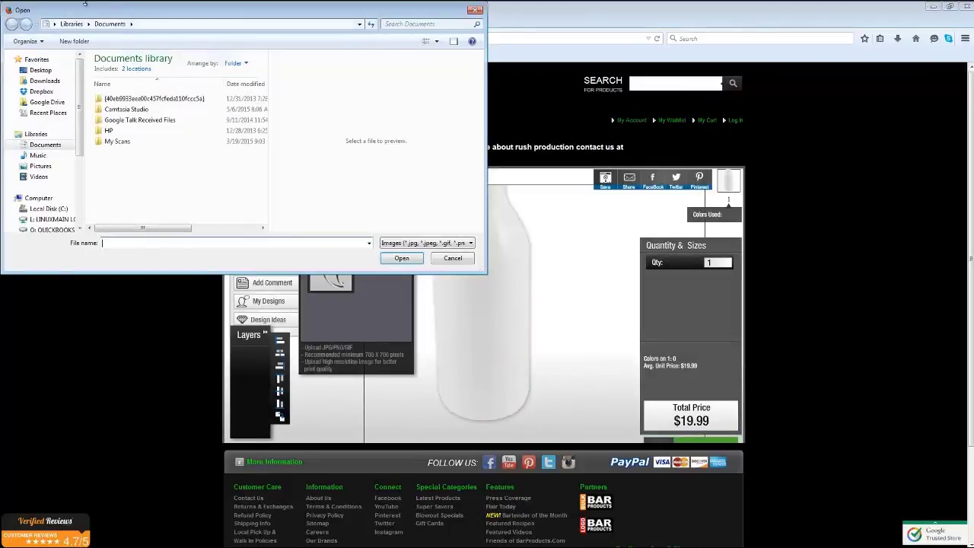
left_click_drag(164, 13, 190, 38)
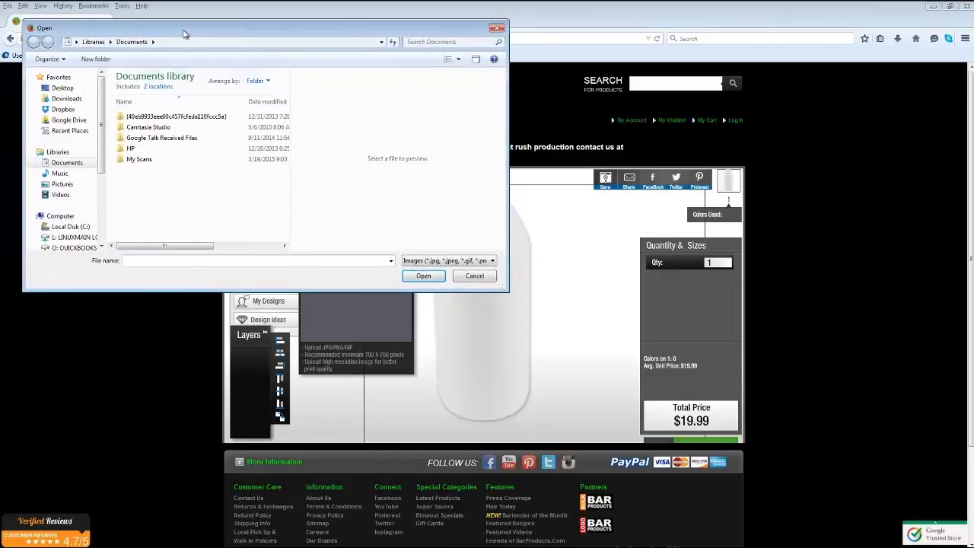
left_click(64, 89)
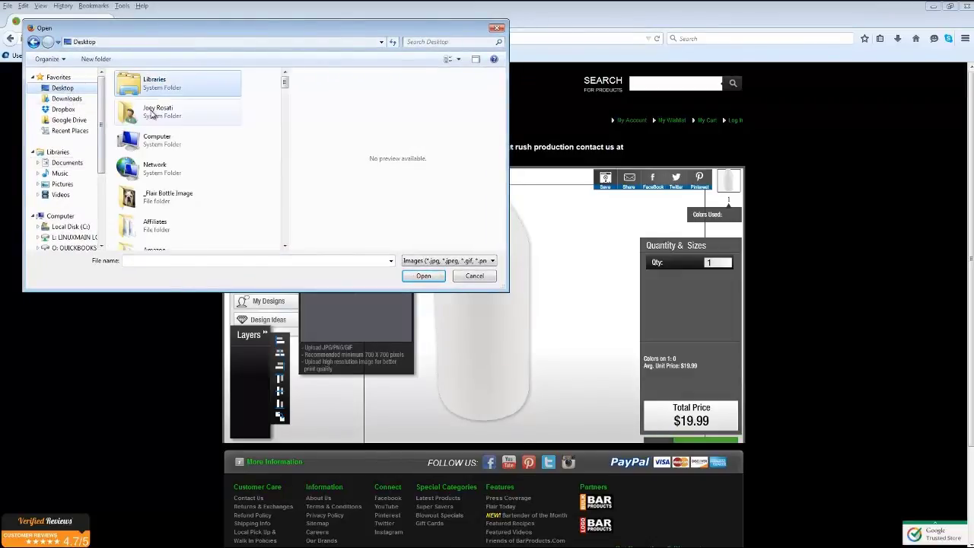
double_click(172, 197)
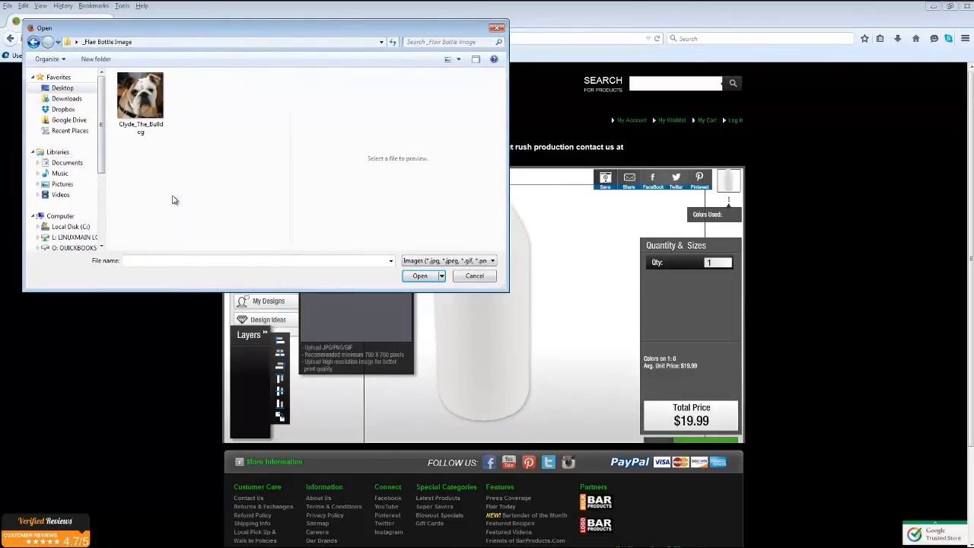
double_click(141, 95)
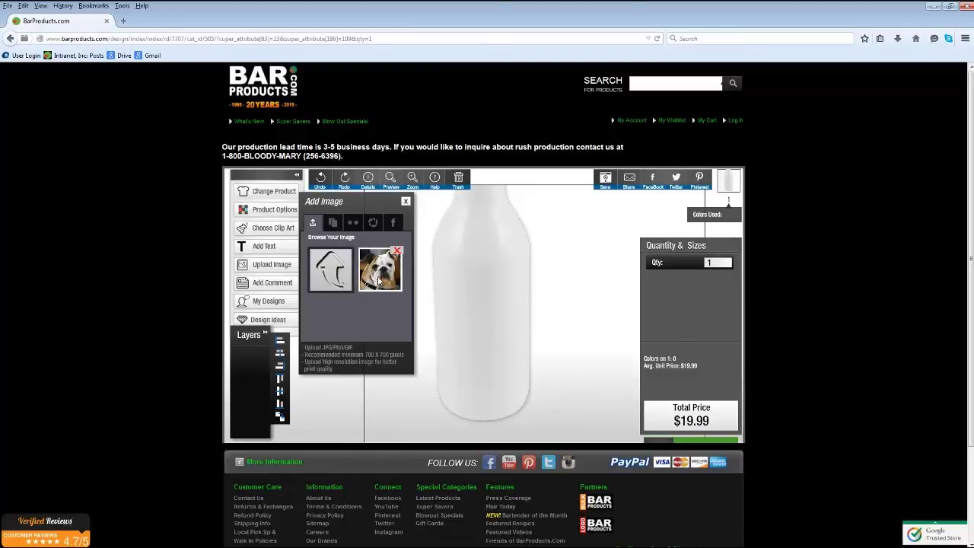
Add the uploaded bulldog photo to the design, shrink it to fit the bottle's width and center it on the bottle
left_click(381, 273)
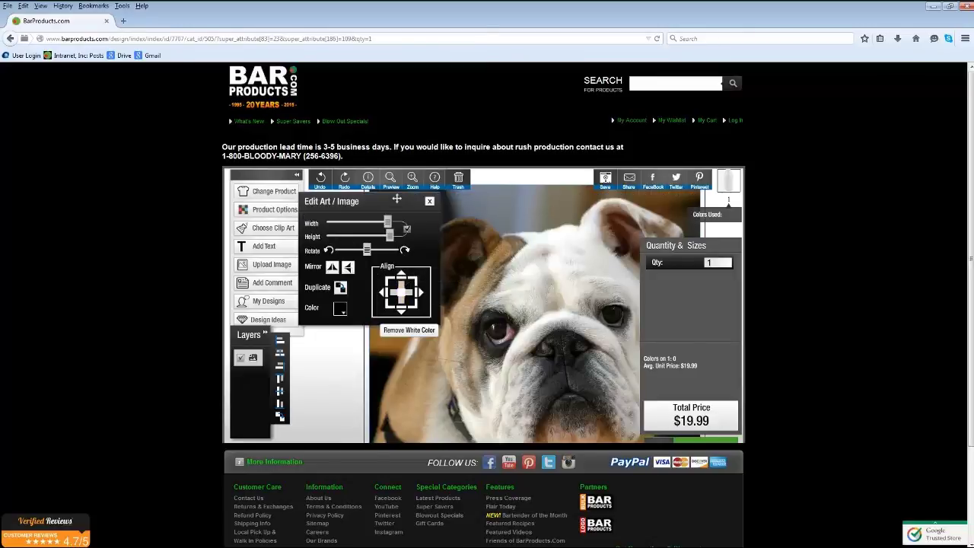
left_click_drag(396, 198, 327, 204)
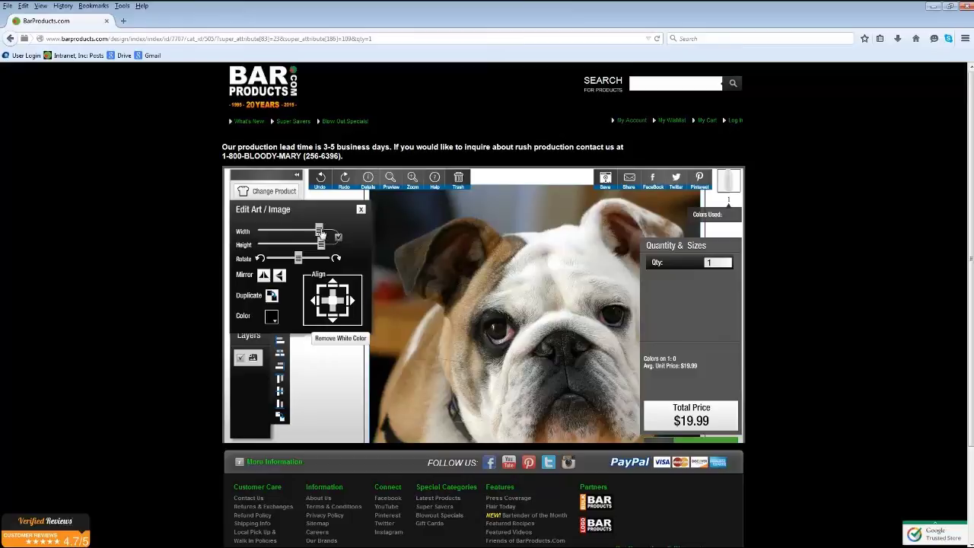
left_click_drag(316, 234, 270, 242)
left_click_drag(436, 265, 494, 327)
left_click_drag(280, 235, 274, 238)
left_click_drag(481, 316, 479, 309)
left_click(586, 314)
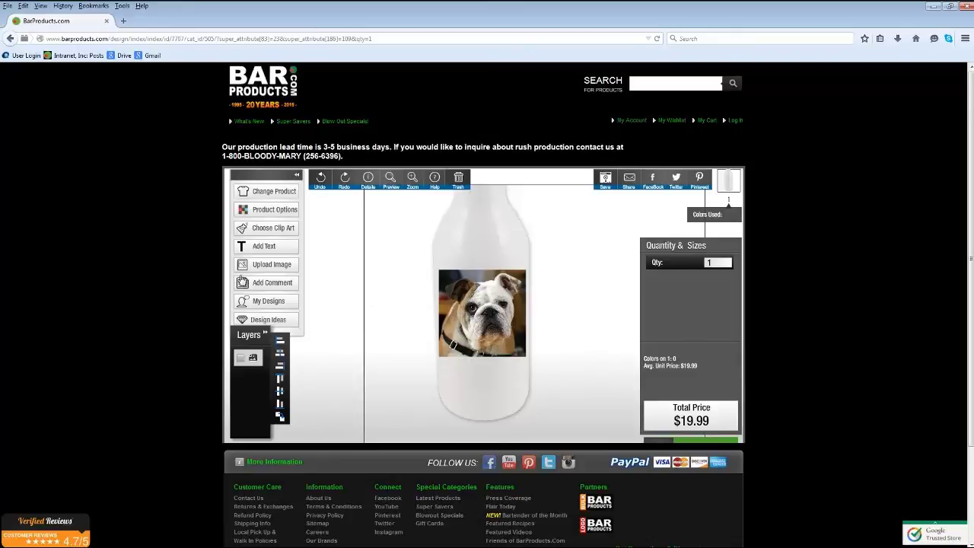
Add the text "Clyde" in the Paltime Solid font above the bulldog photo and enlarge it to nearly the photo's width
left_click(266, 246)
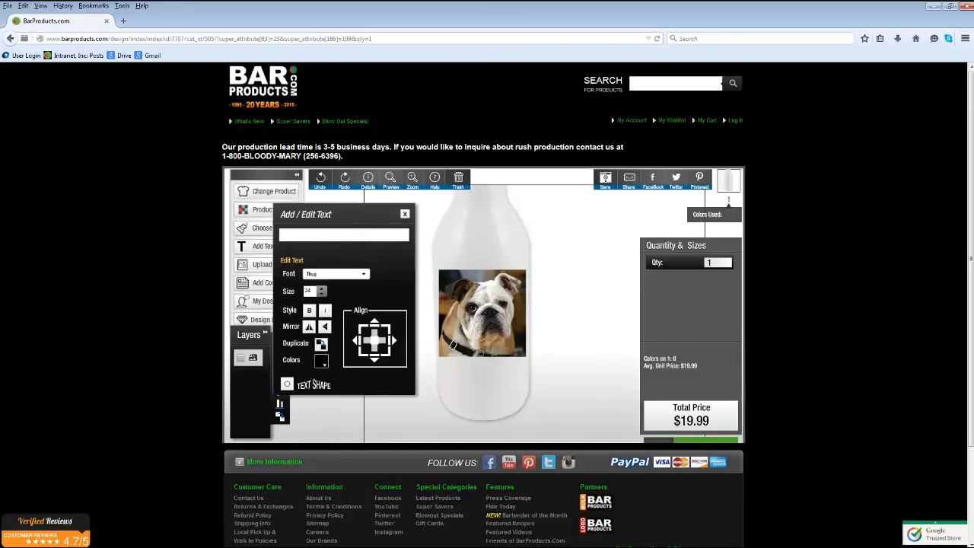
type("Cly")
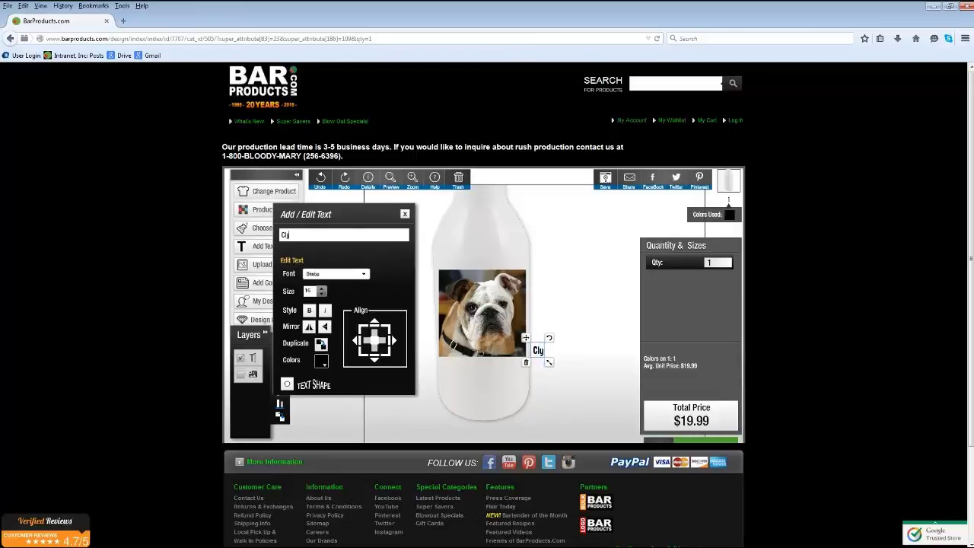
type("de")
left_click(337, 275)
left_click(555, 287)
left_click_drag(555, 356, 489, 261)
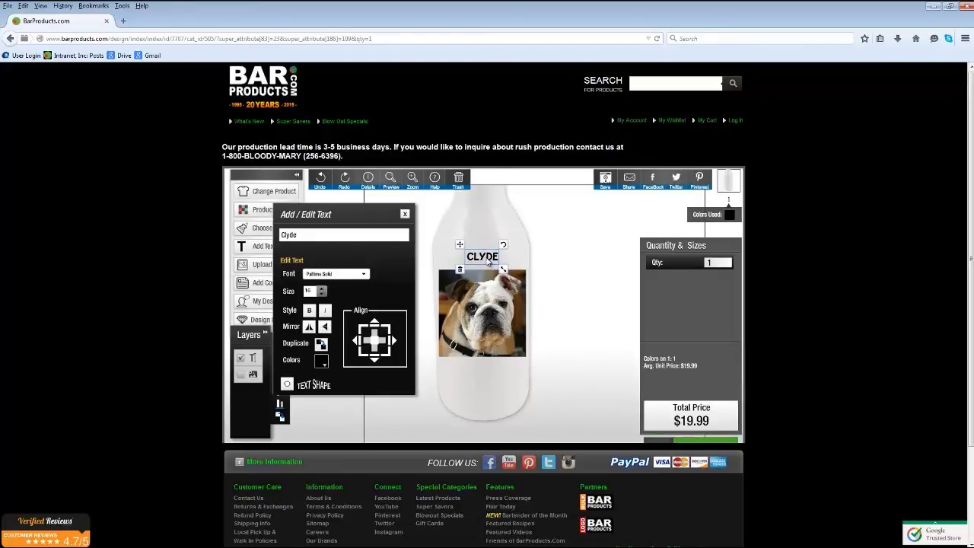
mouse_move(503, 269)
left_mouse_down()
mouse_move(545, 287)
mouse_move(502, 257)
left_mouse_up()
Recolor the "Clyde" text above the bulldog photo to blue (RGB 0, 103, 255)
left_click(323, 364)
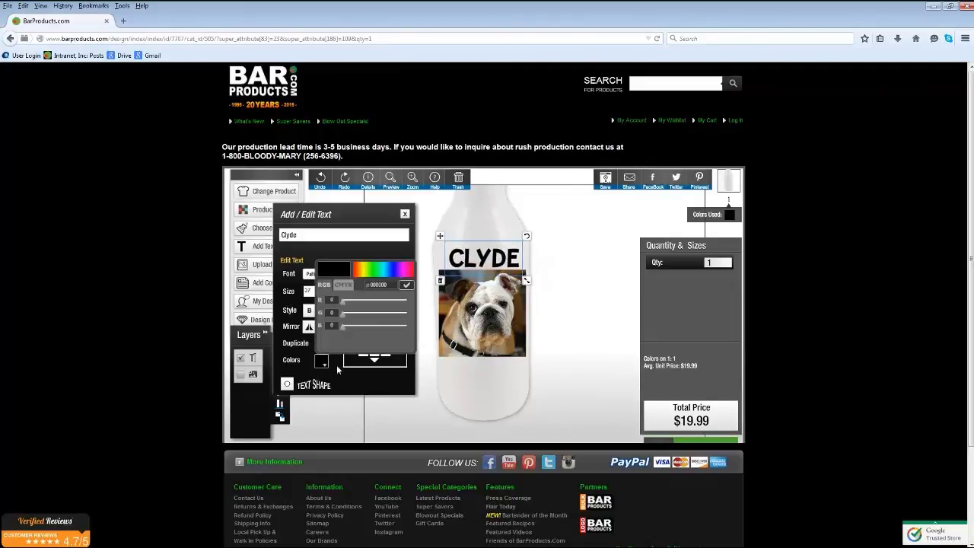
left_click(389, 267)
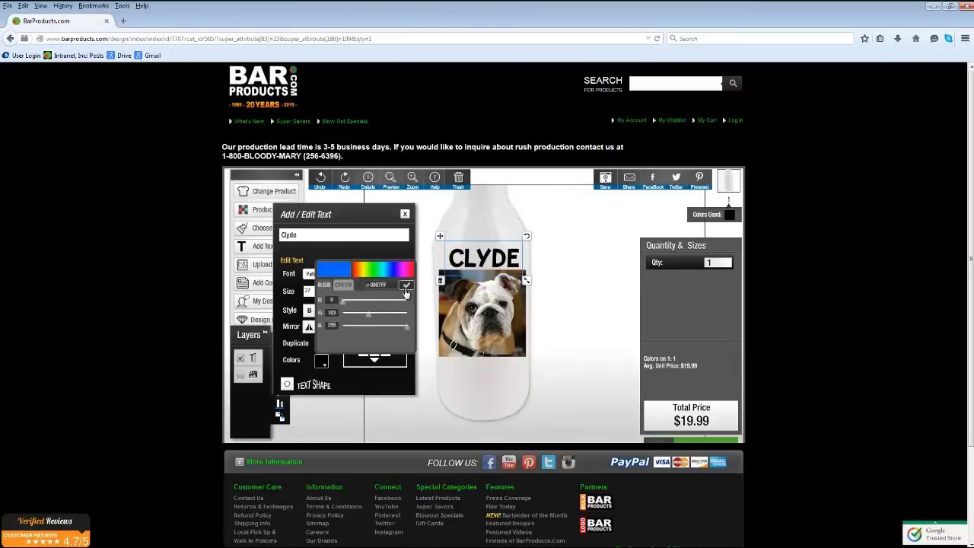
left_click(407, 284)
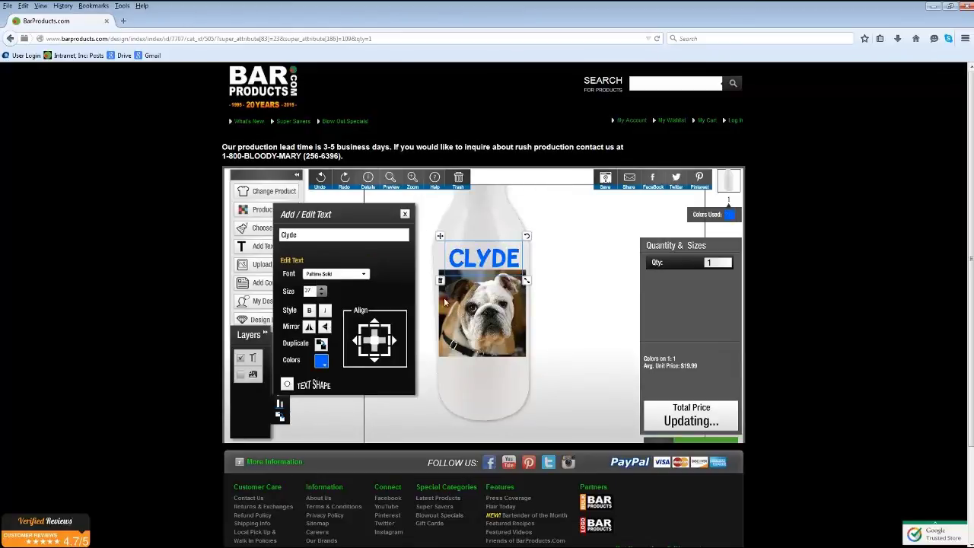
Add the text "The Bulldog" in the Paltime Solid font below the bulldog photo, sized to 19, nearly the photo's width
left_click(255, 246)
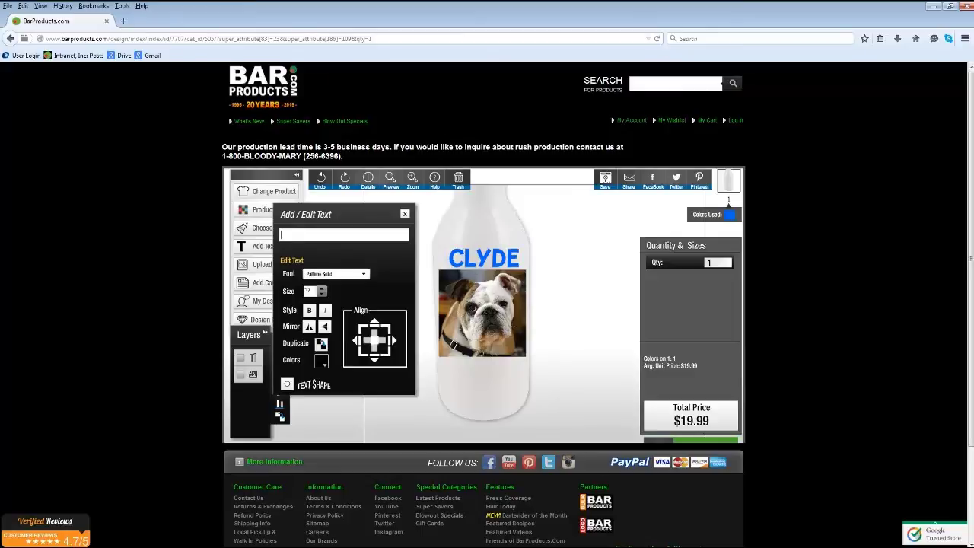
type("The Bul")
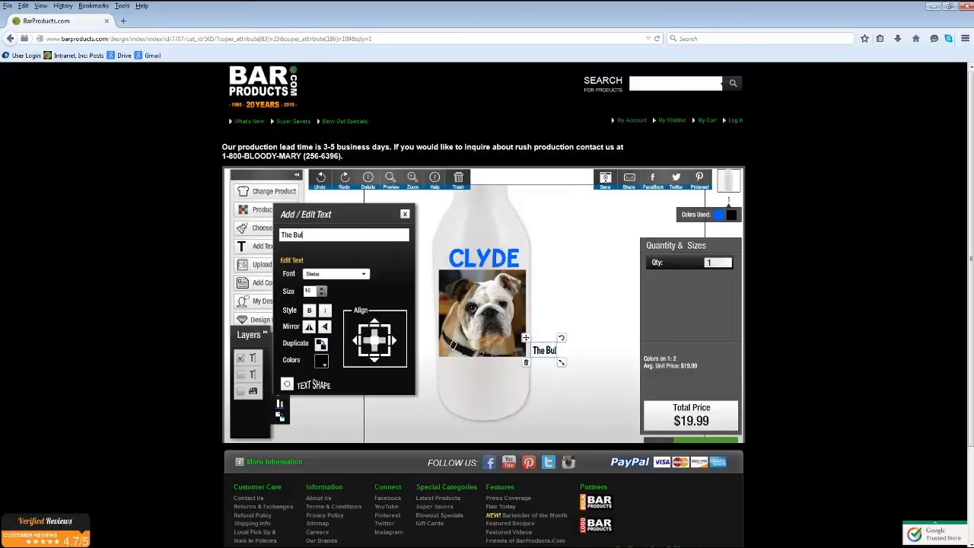
type("ldog")
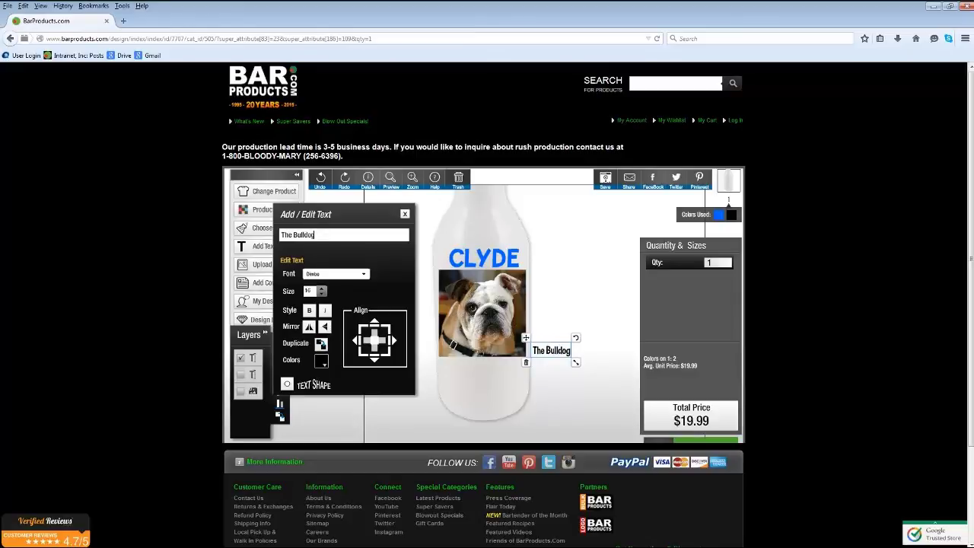
left_click(340, 276)
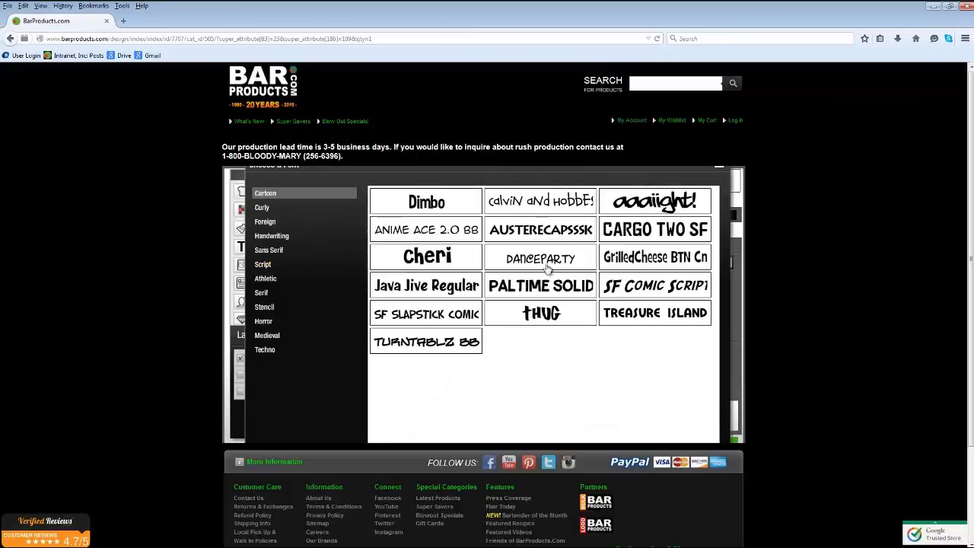
left_click(538, 294)
left_click_drag(525, 356, 506, 372)
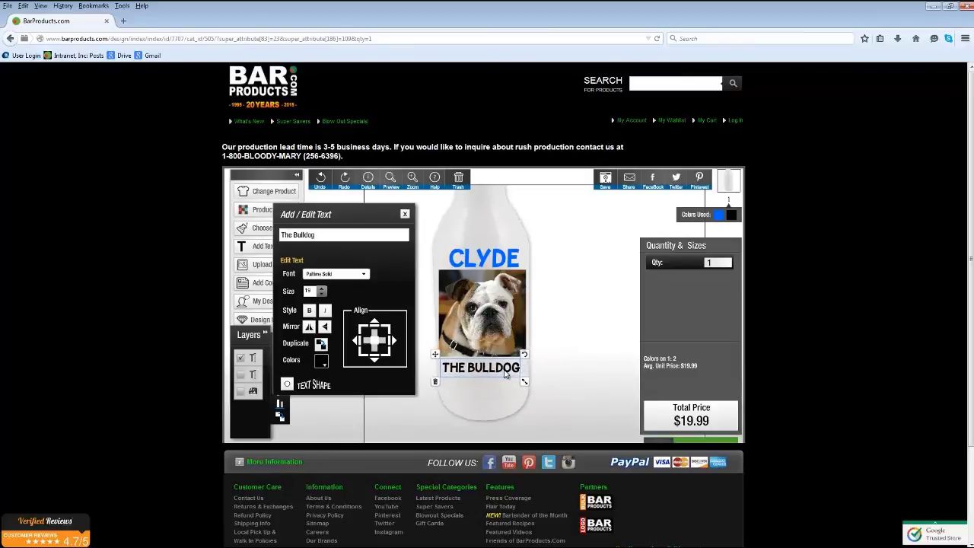
Recolor the "The Bulldog" text to pink (#FF00CC) and nudge it slightly so it sits centered under the photo
left_click(322, 363)
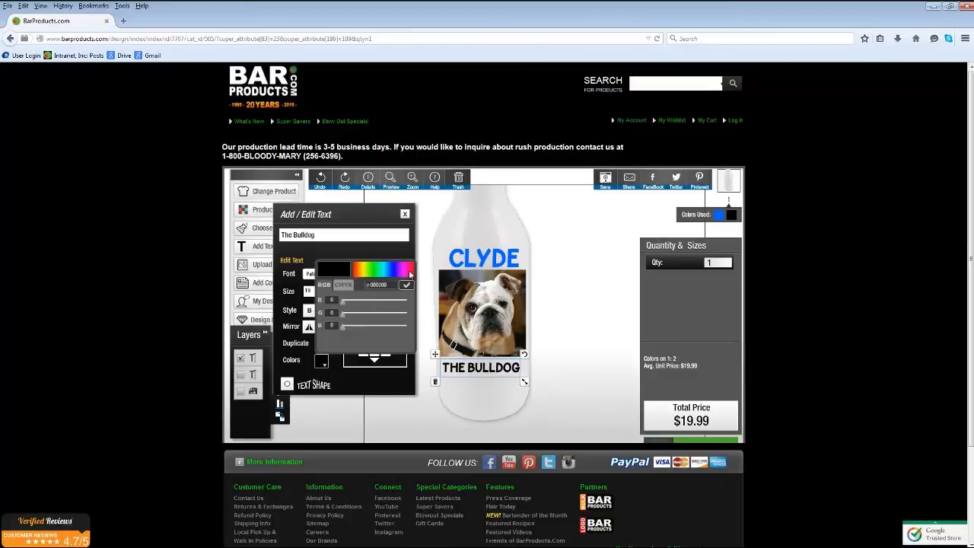
left_click(368, 274)
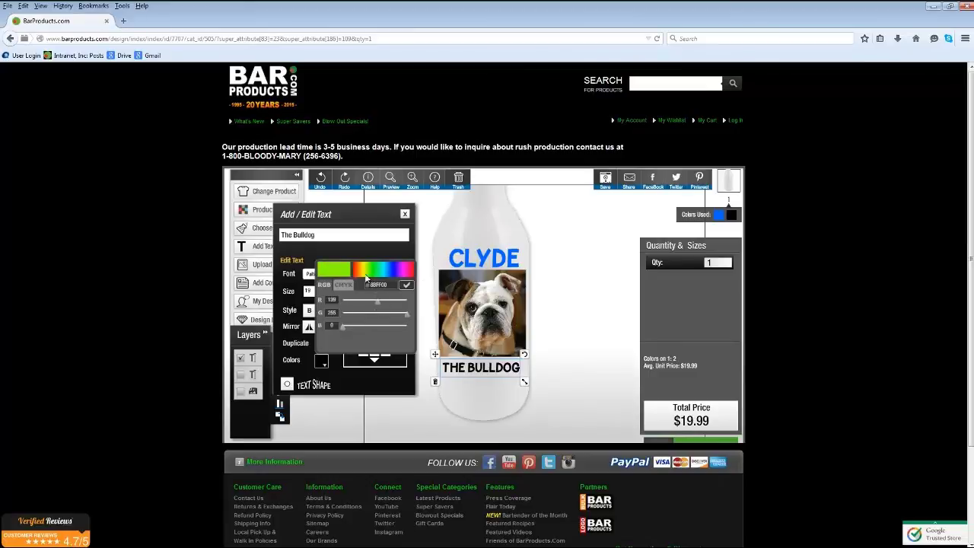
left_click(407, 272)
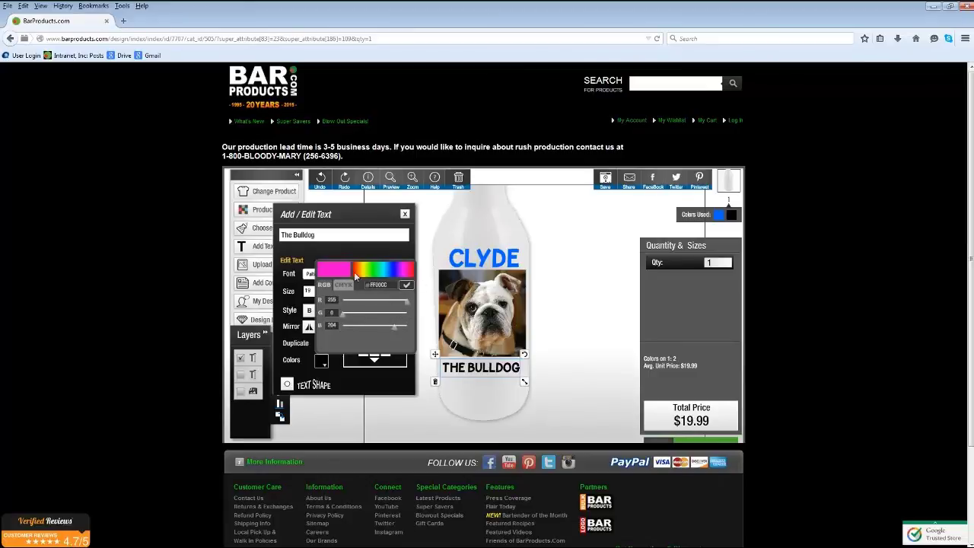
left_click(410, 286)
left_click(548, 331)
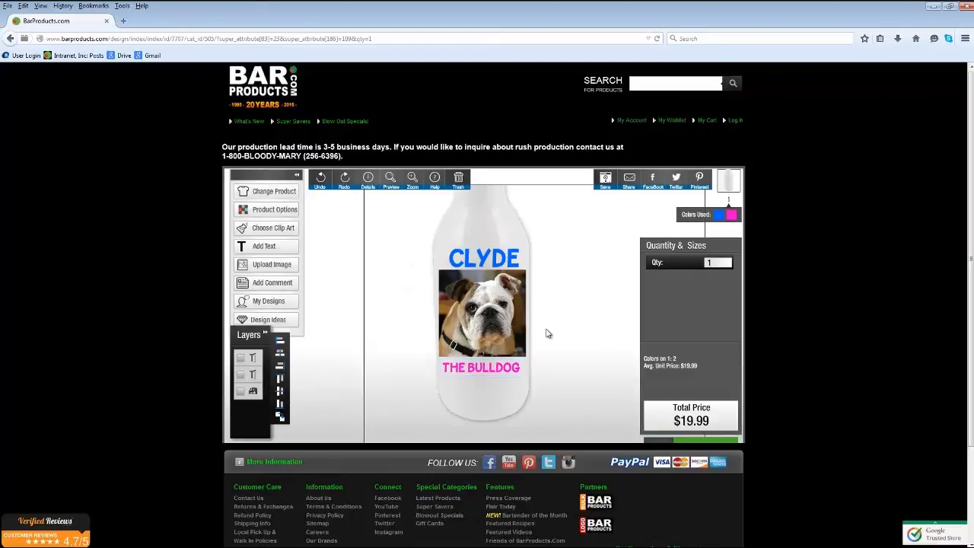
left_click(503, 368)
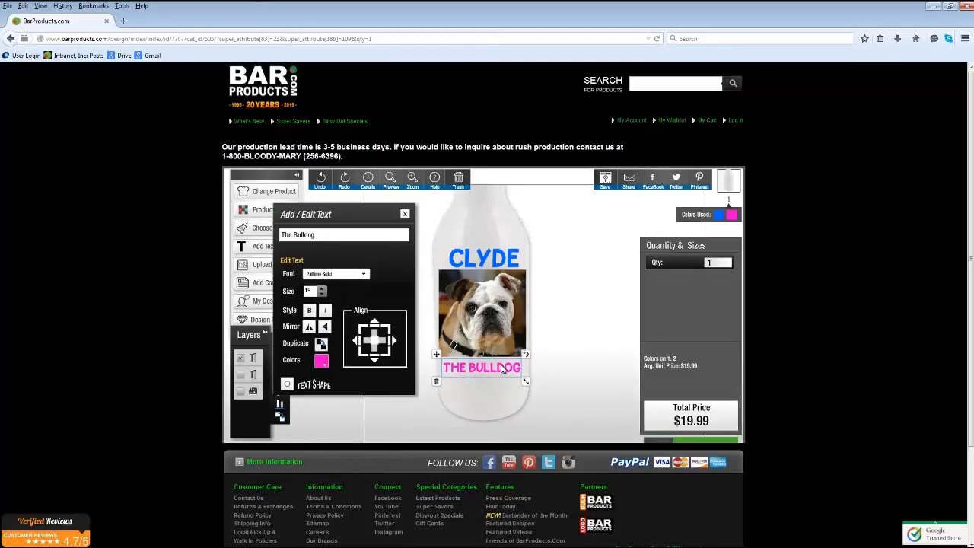
left_click(560, 370)
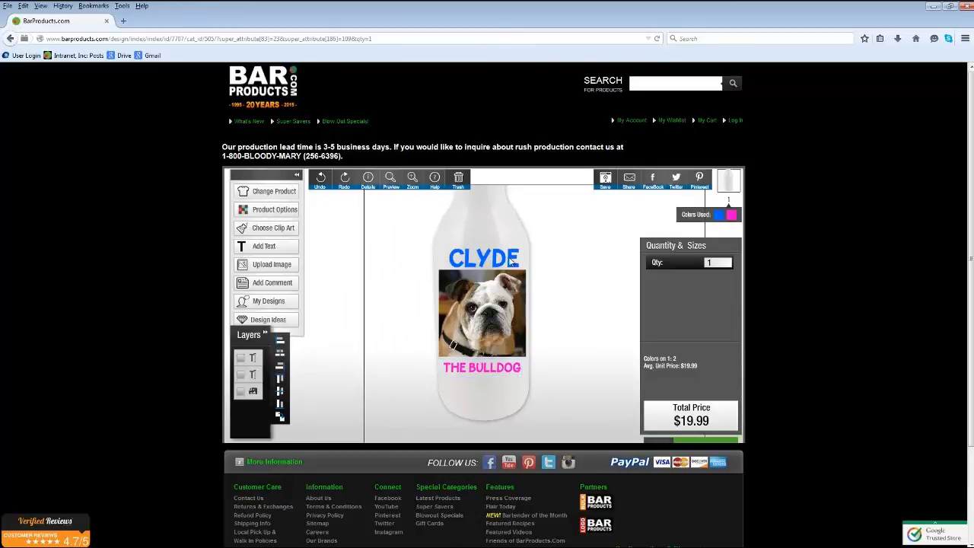